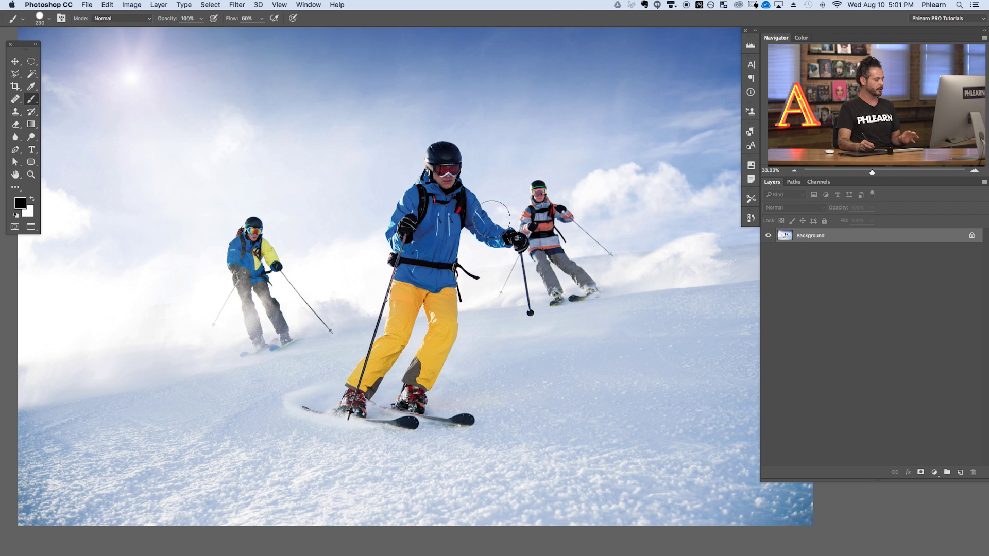
# Try to remove the background skier in the blue-and-yellow jacket, including the poles, with the Content-Aware Spot Healing Brush.
pyautogui.press('super+plus')
pyautogui.press('super+plus')
pyautogui.press('space')
pyautogui.moveTo(249, 376)
pyautogui.mouseDown()
pyautogui.moveTo(278, 366)
pyautogui.moveTo(511, 368)
pyautogui.moveTo(501, 346)
pyautogui.mouseUp()
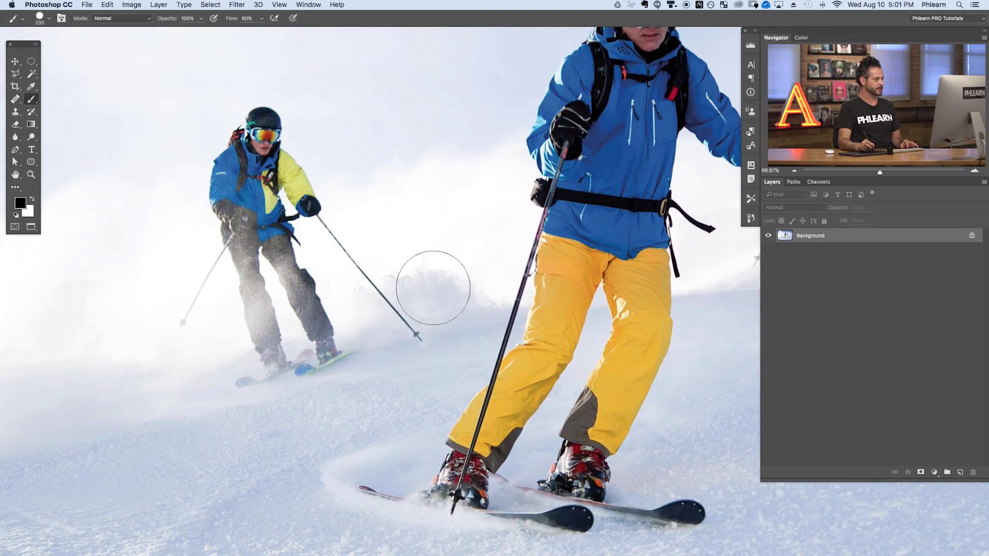
pyautogui.click(16, 101)
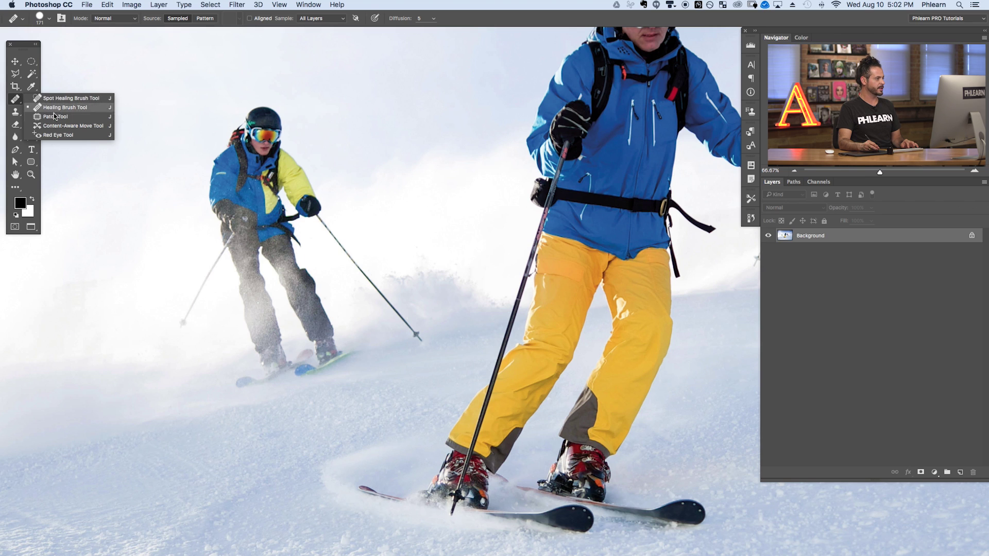
pyautogui.click(16, 113)
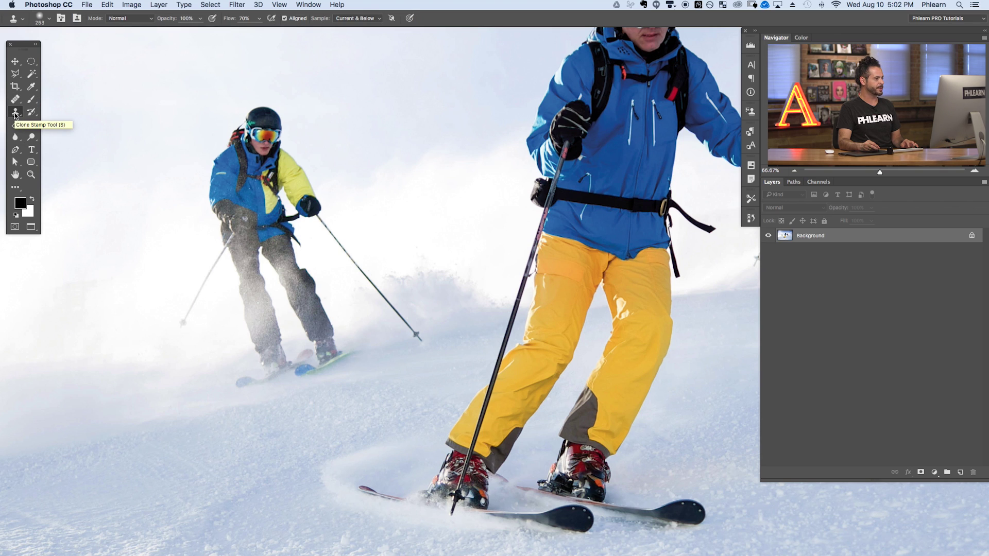
pyautogui.click(16, 99)
pyautogui.click(16, 101)
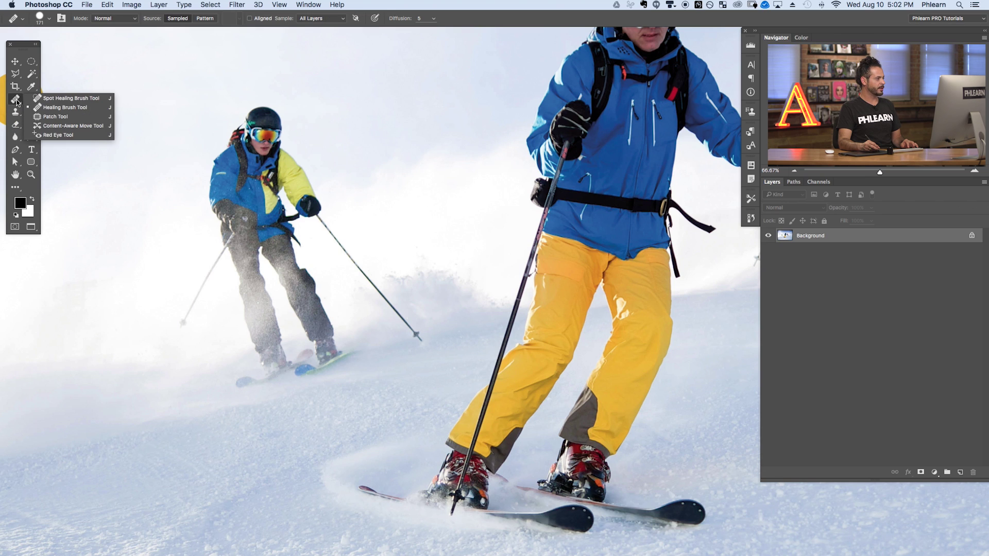
pyautogui.click(54, 100)
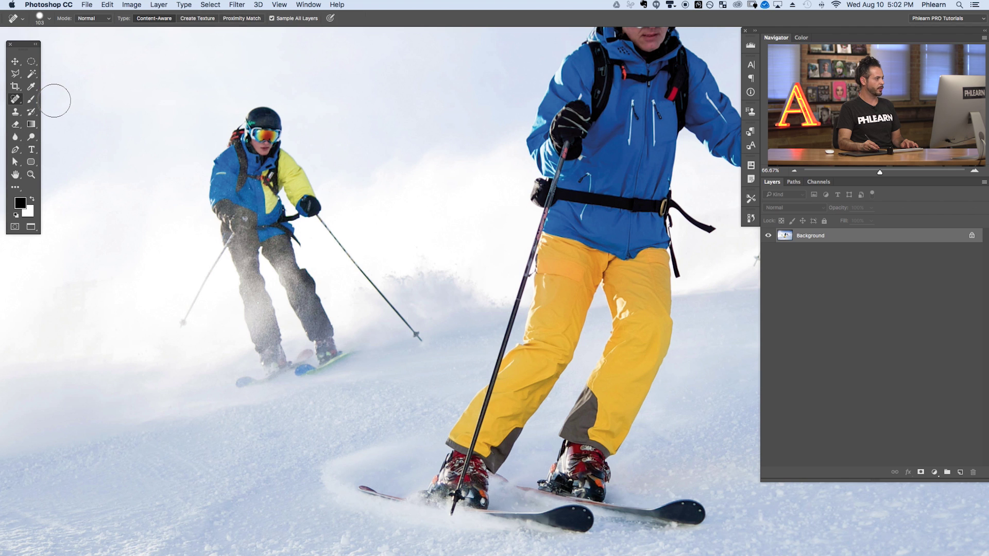
pyautogui.moveTo(137, 141)
pyautogui.mouseDown()
pyautogui.moveTo(148, 172)
pyautogui.moveTo(169, 175)
pyautogui.mouseUp()
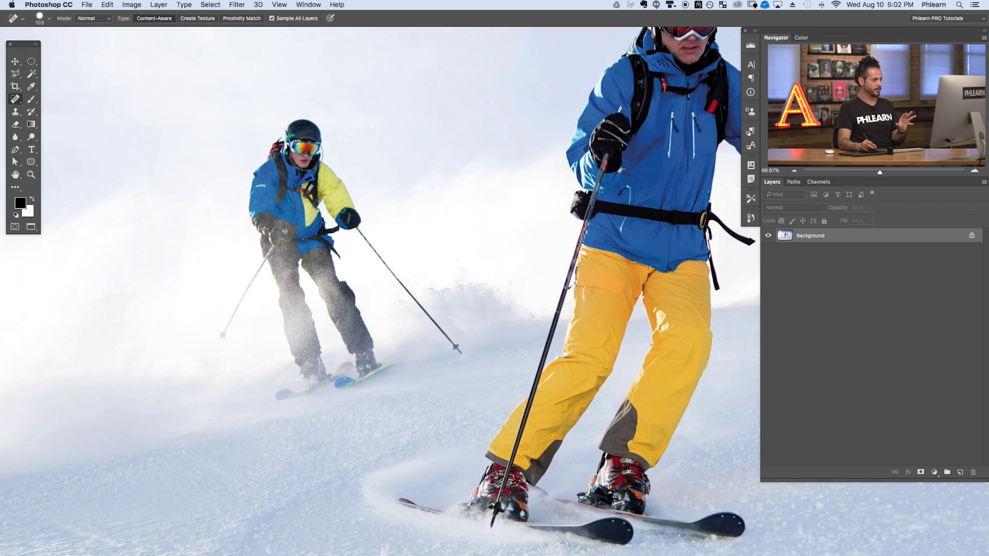
pyautogui.moveTo(308, 152)
pyautogui.mouseDown()
pyautogui.moveTo(318, 127)
pyautogui.moveTo(319, 142)
pyautogui.moveTo(283, 161)
pyautogui.moveTo(250, 209)
pyautogui.moveTo(283, 298)
pyautogui.moveTo(287, 254)
pyautogui.moveTo(327, 257)
pyautogui.moveTo(317, 229)
pyautogui.moveTo(351, 231)
pyautogui.moveTo(350, 199)
pyautogui.moveTo(327, 166)
pyautogui.moveTo(306, 169)
pyautogui.moveTo(291, 314)
pyautogui.moveTo(306, 328)
pyautogui.moveTo(314, 389)
pyautogui.moveTo(282, 398)
pyautogui.moveTo(349, 363)
pyautogui.moveTo(351, 386)
pyautogui.moveTo(383, 366)
pyautogui.moveTo(337, 267)
pyautogui.moveTo(356, 374)
pyautogui.moveTo(329, 322)
pyautogui.moveTo(329, 364)
pyautogui.moveTo(297, 307)
pyautogui.moveTo(292, 319)
pyautogui.moveTo(295, 270)
pyautogui.moveTo(274, 249)
pyautogui.moveTo(223, 346)
pyautogui.moveTo(323, 222)
pyautogui.moveTo(352, 226)
pyautogui.moveTo(465, 356)
pyautogui.mouseUp()
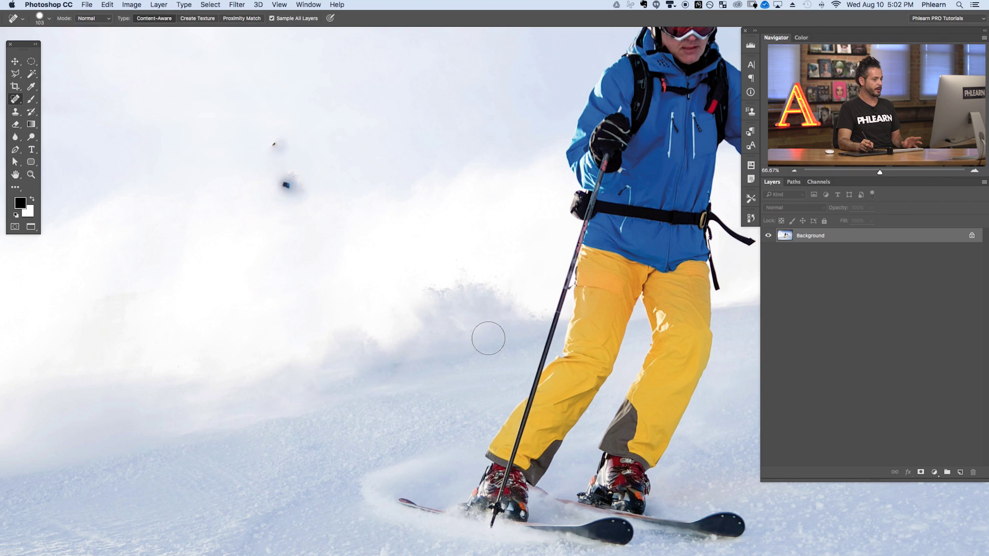
pyautogui.moveTo(308, 218)
pyautogui.mouseDown()
pyautogui.moveTo(281, 165)
pyautogui.moveTo(281, 178)
pyautogui.mouseUp()
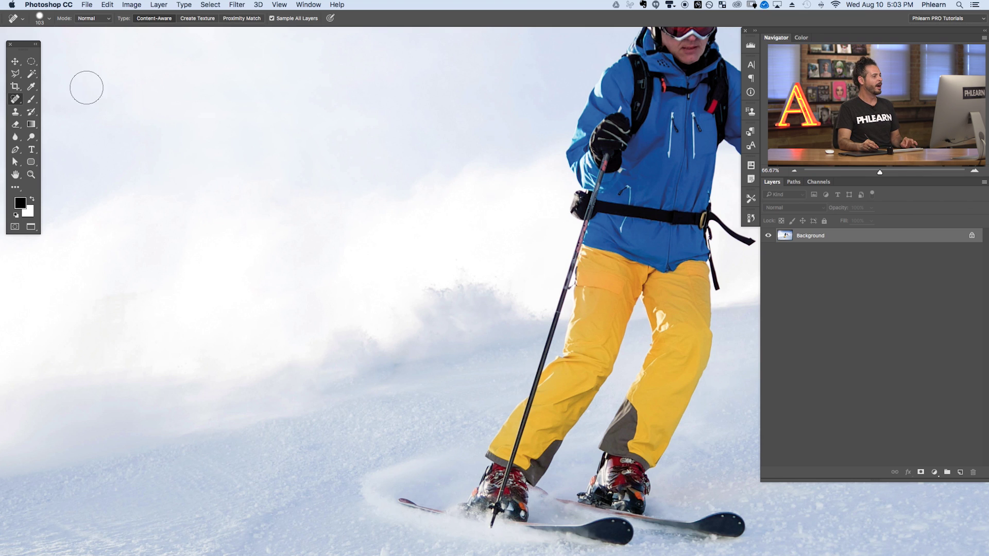
# Try to heal away the head and shoulders of the orange-jacketed skier with the Spot Healing Brush, and undo that stroke.
pyautogui.click(149, 21)
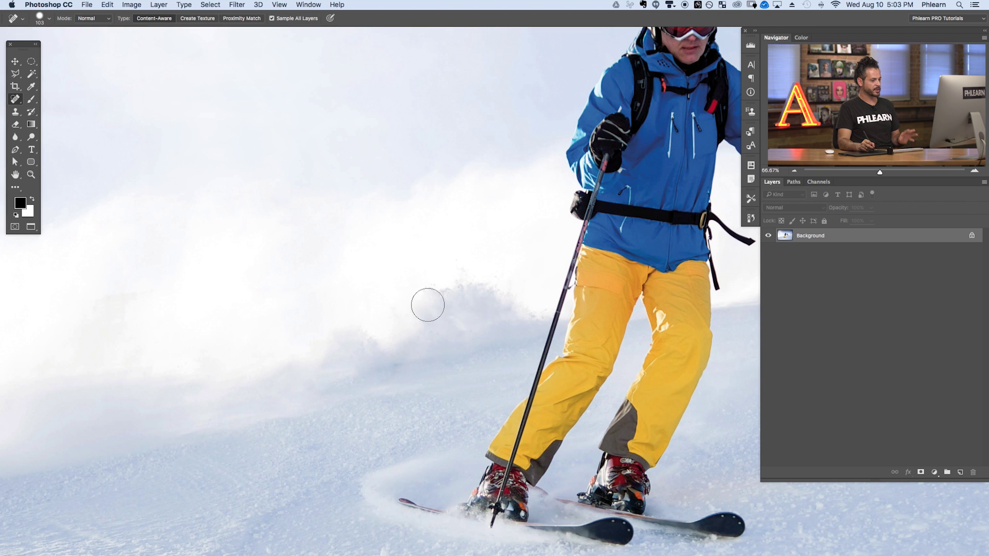
pyautogui.moveTo(529, 376)
pyautogui.mouseDown()
pyautogui.moveTo(277, 287)
pyautogui.moveTo(300, 309)
pyautogui.moveTo(232, 421)
pyautogui.moveTo(153, 493)
pyautogui.mouseUp()
pyautogui.moveTo(486, 335); pyautogui.dragTo(388, 341)
pyautogui.moveTo(400, 167)
pyautogui.mouseDown()
pyautogui.moveTo(372, 147)
pyautogui.moveTo(384, 140)
pyautogui.moveTo(378, 179)
pyautogui.moveTo(415, 181)
pyautogui.moveTo(455, 225)
pyautogui.mouseUp()
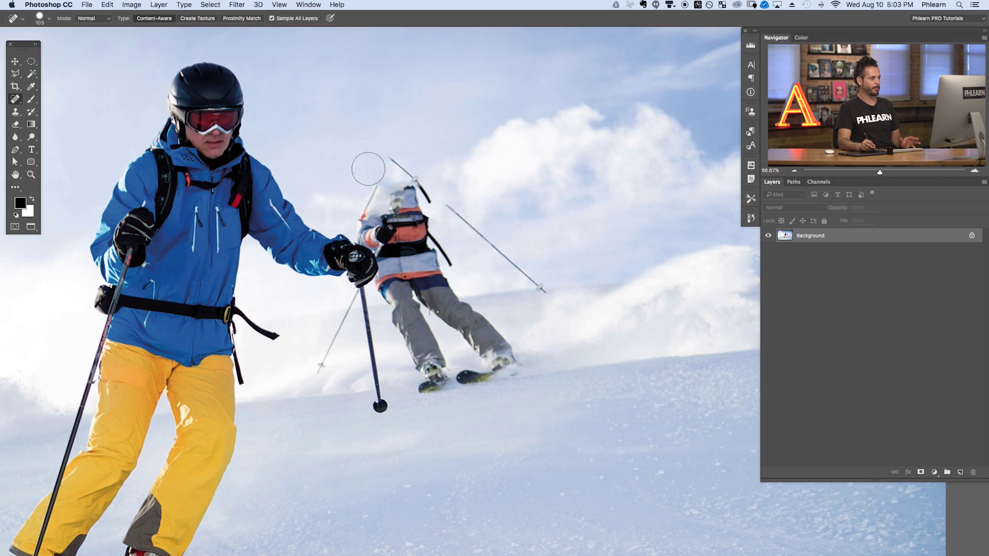
pyautogui.press('super+z')
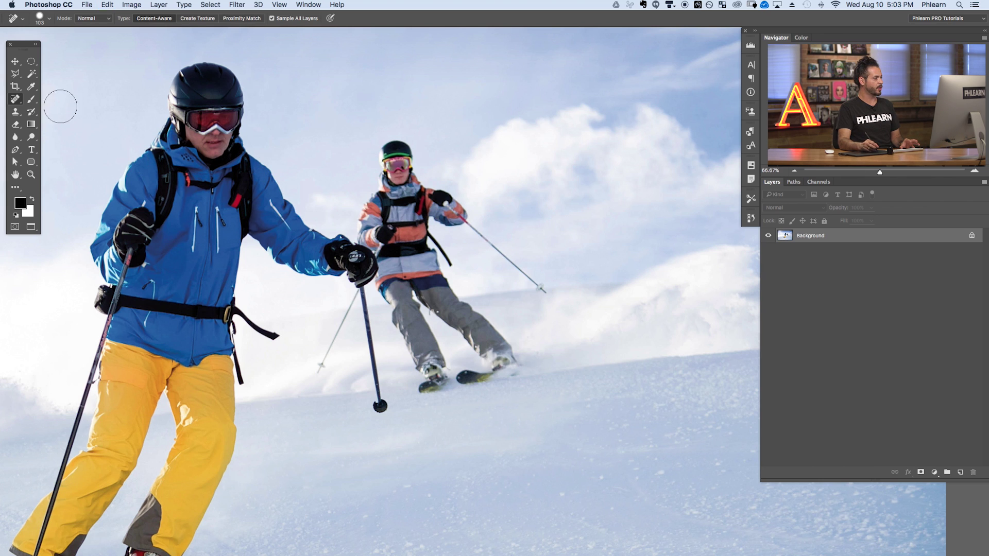
# Try to remove the whole orange-jacketed skier and the leftover thin pole with the Content-Aware Spot Healing Brush.
pyautogui.rightClick(15, 103)
pyautogui.click(51, 98)
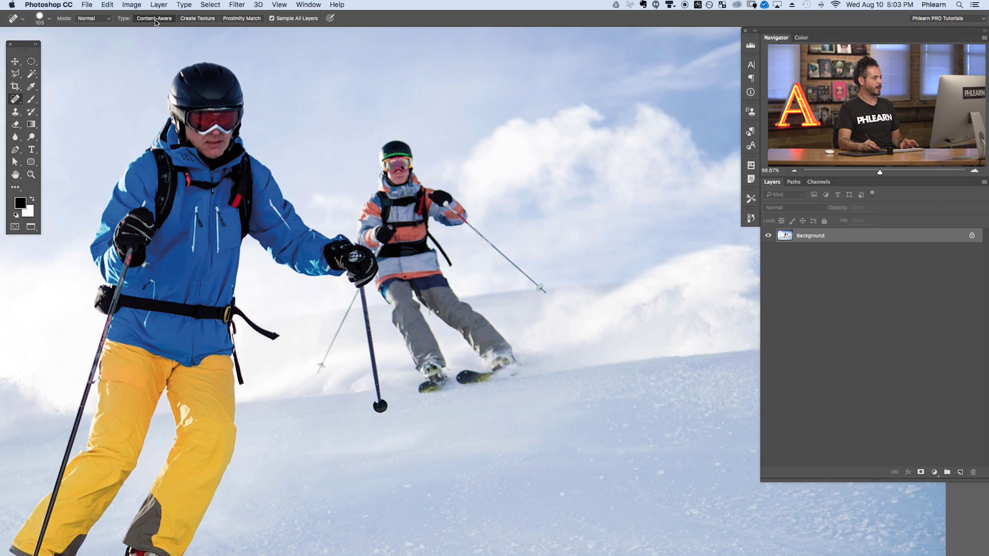
pyautogui.moveTo(404, 188)
pyautogui.mouseDown()
pyautogui.moveTo(377, 186)
pyautogui.moveTo(460, 204)
pyautogui.moveTo(435, 188)
pyautogui.moveTo(525, 276)
pyautogui.moveTo(485, 237)
pyautogui.moveTo(392, 189)
pyautogui.moveTo(361, 231)
pyautogui.moveTo(387, 260)
pyautogui.moveTo(384, 295)
pyautogui.moveTo(391, 290)
pyautogui.moveTo(404, 350)
pyautogui.moveTo(418, 363)
pyautogui.moveTo(416, 328)
pyautogui.moveTo(440, 314)
pyautogui.moveTo(391, 264)
pyautogui.moveTo(478, 329)
pyautogui.moveTo(509, 366)
pyautogui.moveTo(483, 368)
pyautogui.moveTo(448, 326)
pyautogui.moveTo(432, 404)
pyautogui.moveTo(523, 379)
pyautogui.moveTo(504, 402)
pyautogui.mouseUp()
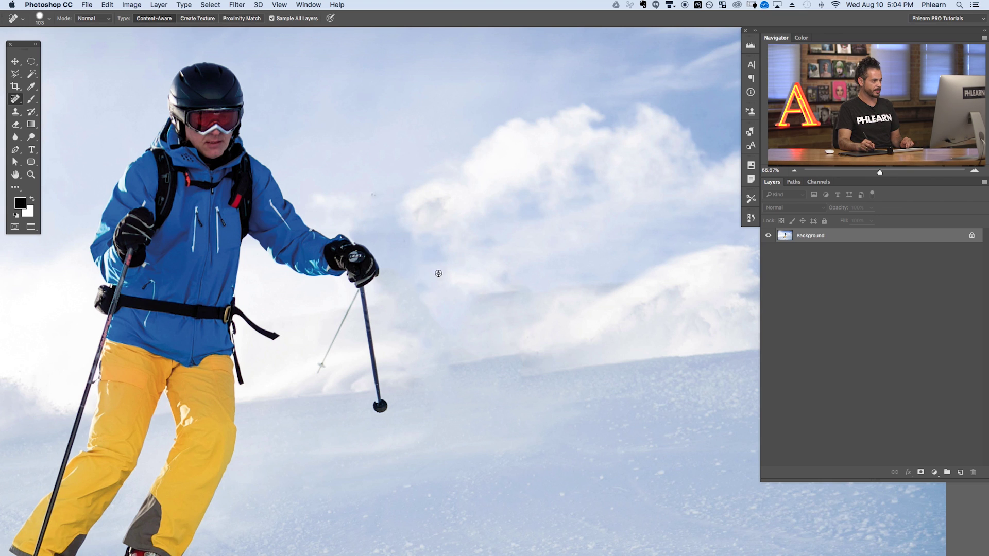
pyautogui.moveTo(350, 304); pyautogui.dragTo(319, 371)
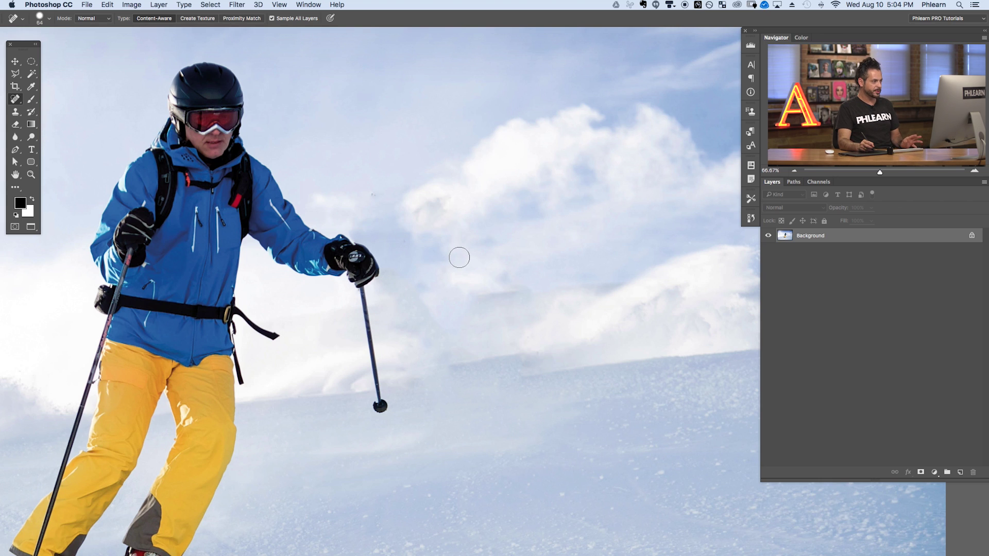
# Undo all the spot healing strokes back to the original photo with both background skiers.
pyautogui.press('alt+super+z')
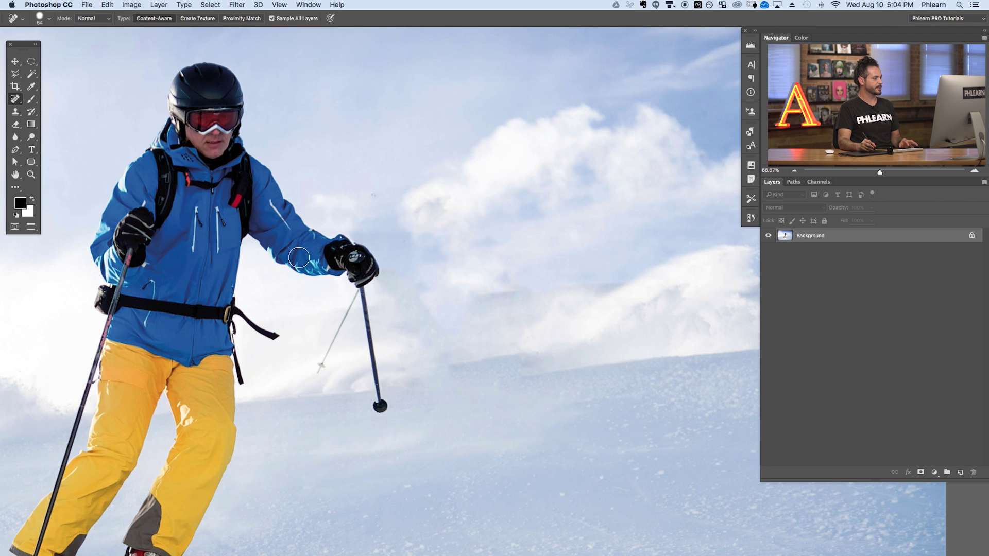
pyautogui.press('alt+super+z')
pyautogui.moveTo(218, 371)
pyautogui.mouseDown()
pyautogui.moveTo(479, 347)
pyautogui.moveTo(490, 363)
pyautogui.mouseUp()
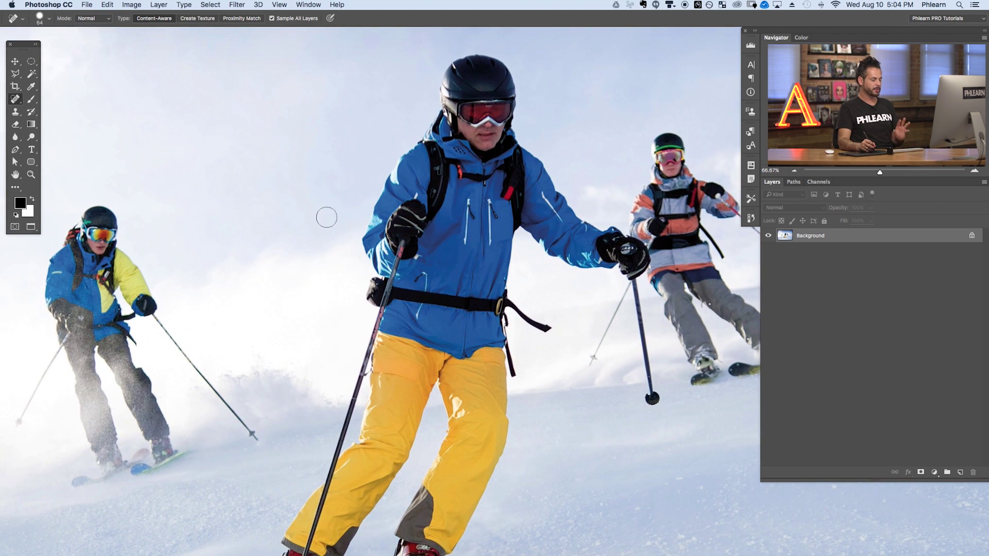
# Cover the skis and boots of the blue-and-yellow-jacketed skier with the Healing Brush at 114 px, using snow sampled beside them.
pyautogui.click(13, 102)
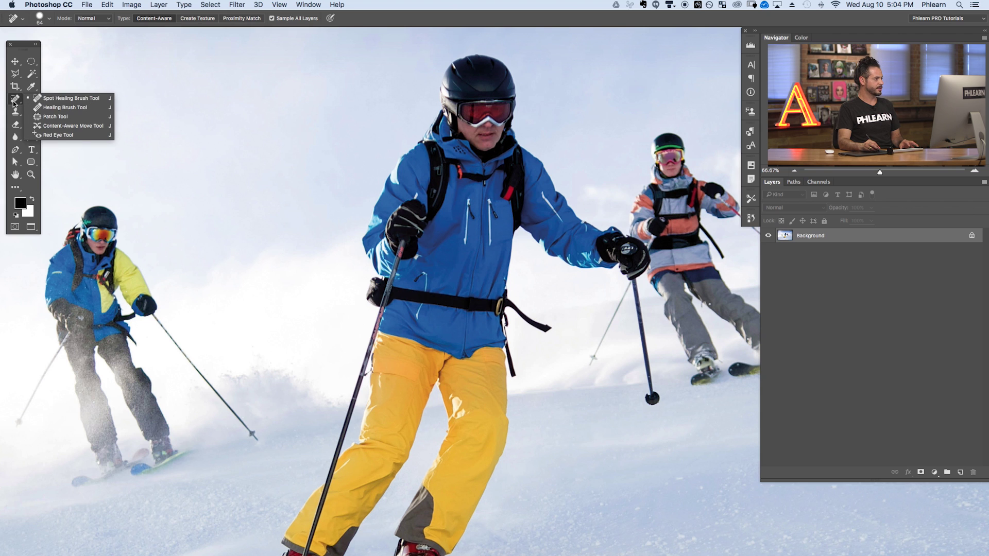
pyautogui.click(64, 110)
pyautogui.press('space')
pyautogui.moveTo(114, 345); pyautogui.dragTo(289, 265)
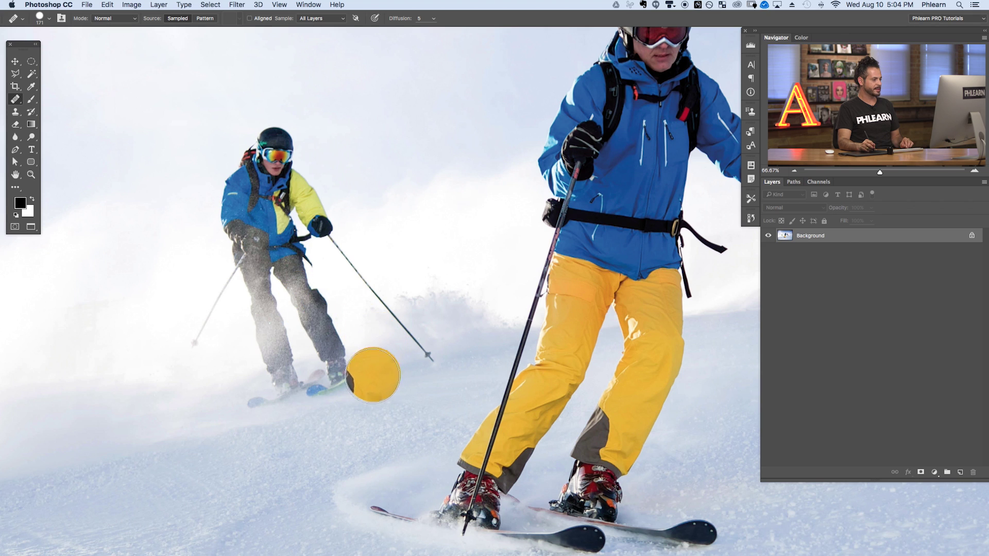
pyautogui.keyDown('ctrl'); pyautogui.keyDown('alt'); pyautogui.moveTo(301, 399); pyautogui.dragTo(284, 397); pyautogui.keyUp('alt'); pyautogui.keyUp('ctrl')
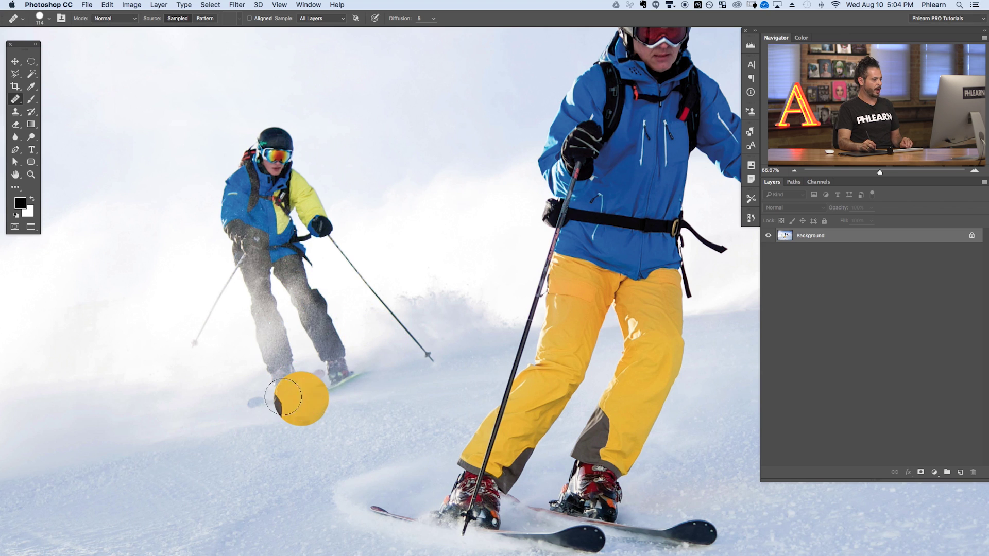
pyautogui.keyDown('alt'); pyautogui.click(192, 415); pyautogui.keyUp('alt')
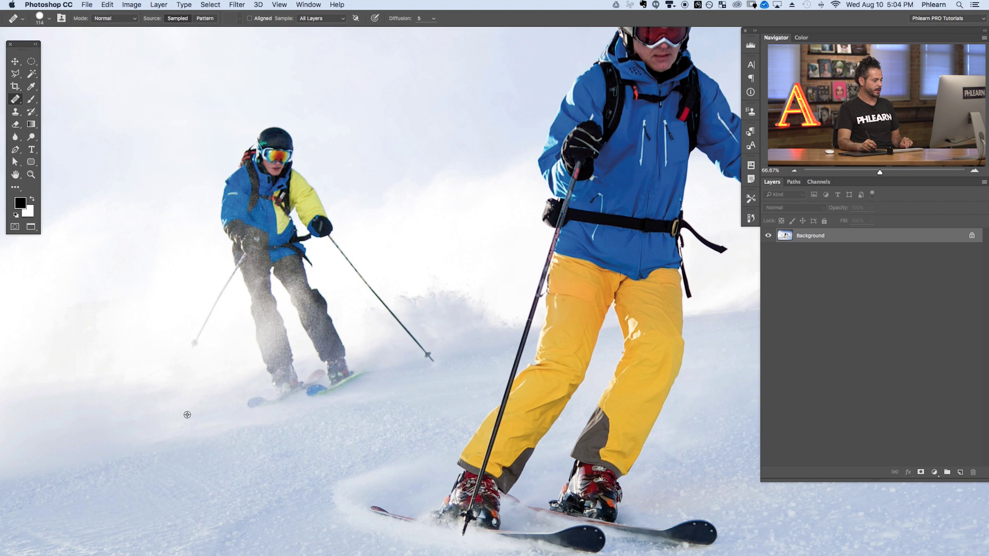
pyautogui.keyDown('alt'); pyautogui.click(187, 412); pyautogui.keyUp('alt')
pyautogui.moveTo(260, 405)
pyautogui.mouseDown()
pyautogui.moveTo(242, 402)
pyautogui.moveTo(309, 384)
pyautogui.moveTo(287, 355)
pyautogui.moveTo(281, 361)
pyautogui.mouseUp()
pyautogui.moveTo(323, 388)
pyautogui.mouseDown()
pyautogui.moveTo(353, 382)
pyautogui.moveTo(314, 392)
pyautogui.moveTo(338, 364)
pyautogui.moveTo(331, 353)
pyautogui.moveTo(304, 365)
pyautogui.mouseUp()
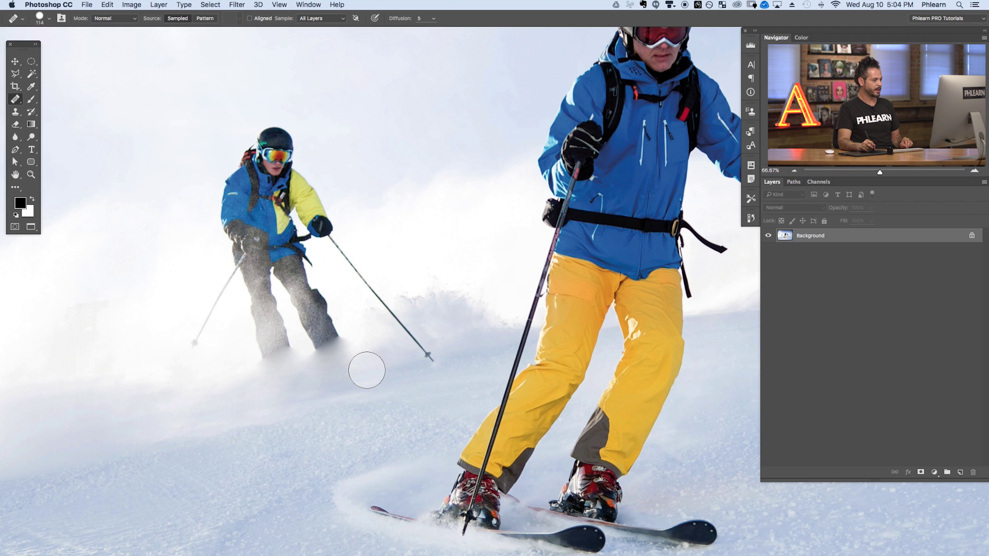
# Try to heal over the blue-and-yellow-jacketed skier's torso with a 132 px brush, sampling the clouds between the two skiers.
pyautogui.scroll(3, 363, 331)
pyautogui.hscroll(3, 362, 331)
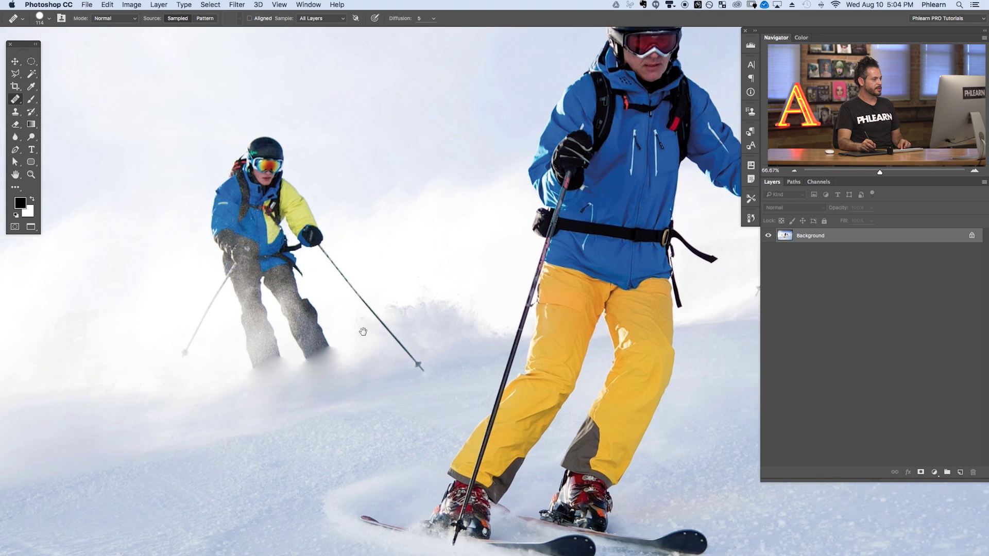
pyautogui.moveTo(403, 216); pyautogui.dragTo(420, 211)
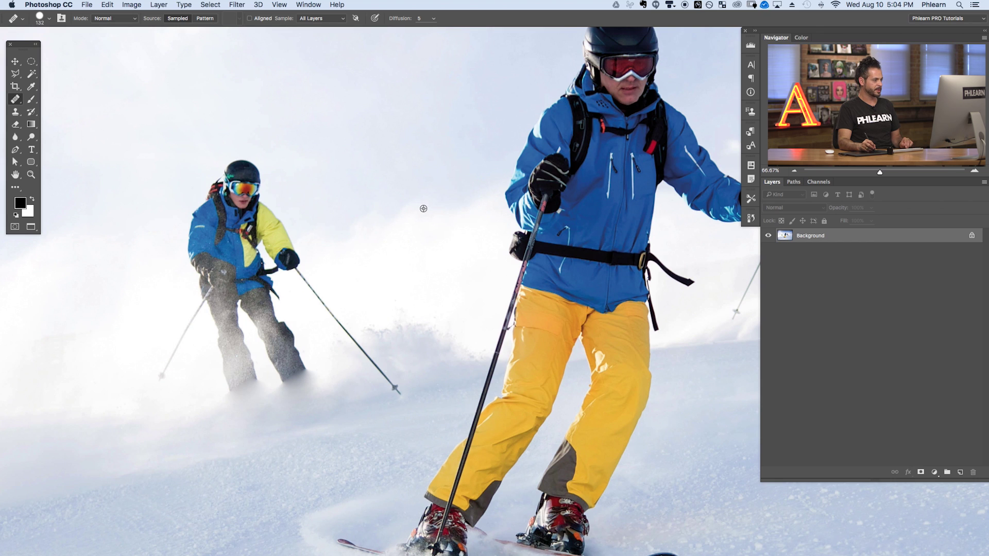
pyautogui.moveTo(290, 241)
pyautogui.mouseDown()
pyautogui.moveTo(253, 238)
pyautogui.moveTo(226, 256)
pyautogui.mouseUp()
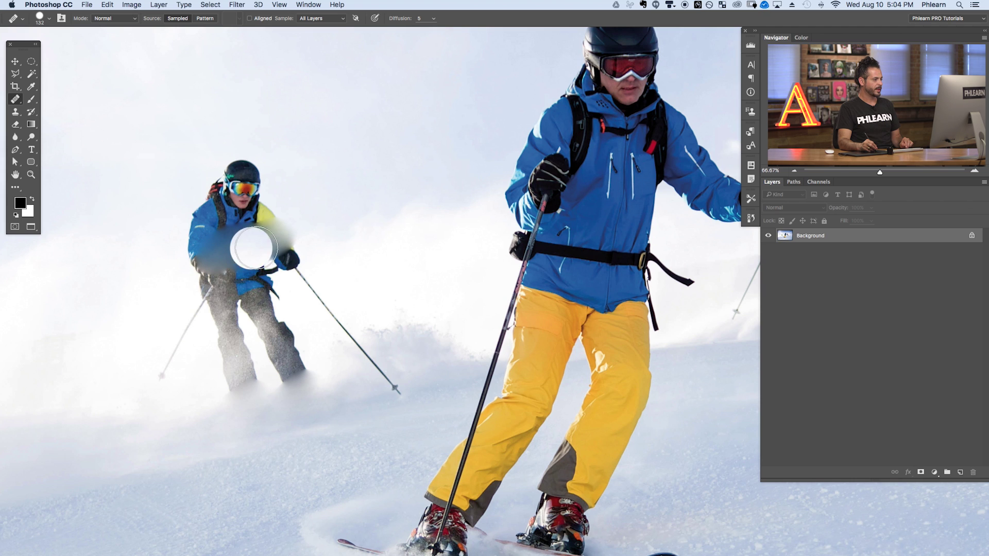
pyautogui.moveTo(251, 239)
pyautogui.mouseDown()
pyautogui.moveTo(238, 243)
pyautogui.moveTo(268, 246)
pyautogui.mouseUp()
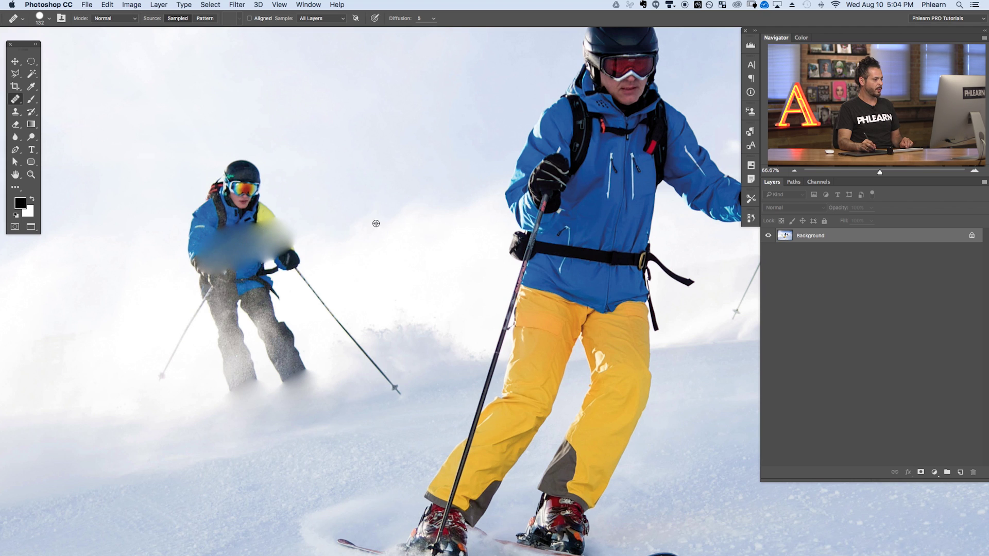
# Enlarge the Healing Brush to 300 px and paint over the blue-and-yellow-jacketed skier's body with texture sampled from the nearby clouds.
pyautogui.moveTo(404, 213); pyautogui.dragTo(406, 214)
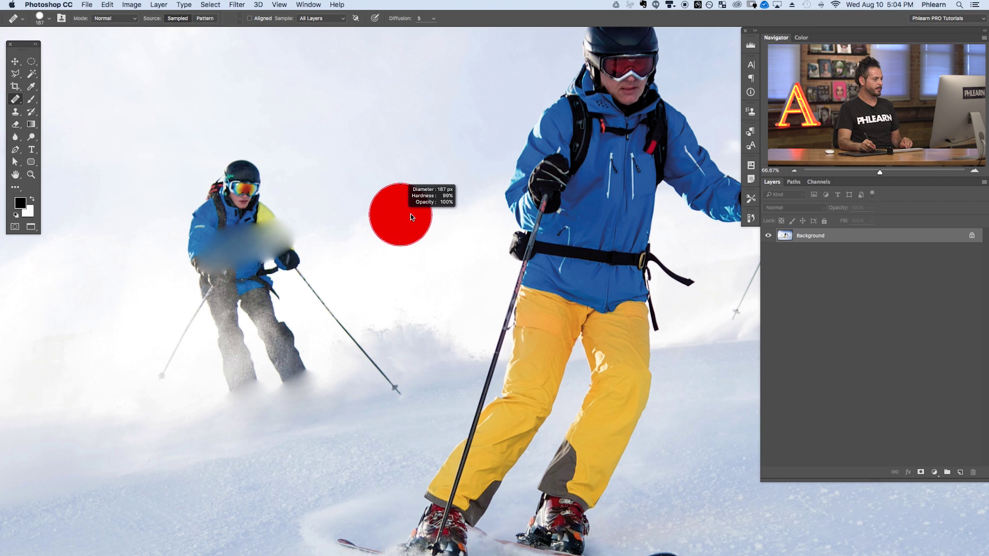
pyautogui.press(']')
pyautogui.press(']')
pyautogui.press('[')
pyautogui.press('[')
pyautogui.press('[')
pyautogui.press(']')
pyautogui.press('[')
pyautogui.press(']')
pyautogui.press('alt')
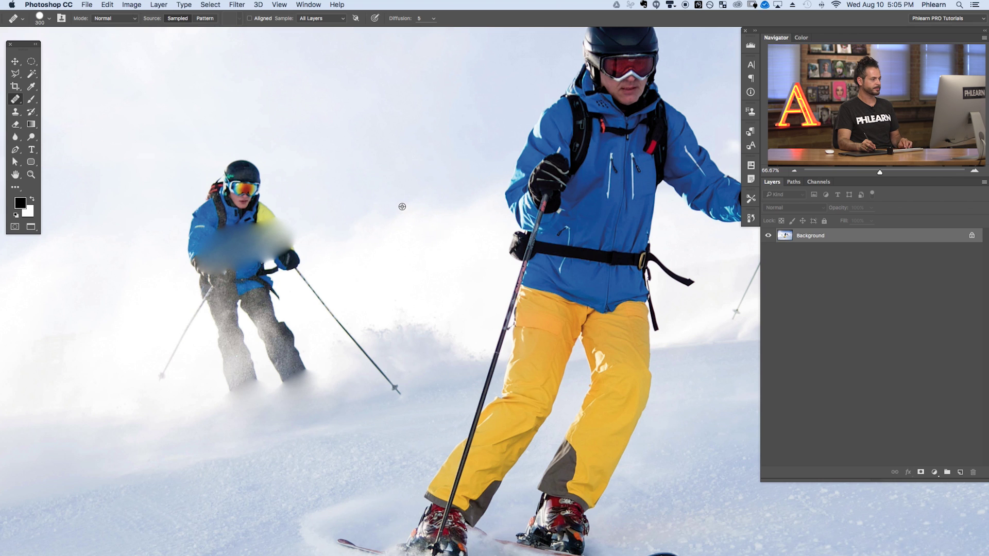
pyautogui.keyDown('alt'); pyautogui.click(407, 209); pyautogui.keyUp('alt')
pyautogui.moveTo(261, 238)
pyautogui.mouseDown()
pyautogui.moveTo(236, 245)
pyautogui.moveTo(235, 180)
pyautogui.moveTo(216, 260)
pyautogui.moveTo(231, 271)
pyautogui.moveTo(250, 238)
pyautogui.moveTo(273, 243)
pyautogui.moveTo(275, 263)
pyautogui.moveTo(249, 289)
pyautogui.moveTo(215, 298)
pyautogui.moveTo(264, 294)
pyautogui.moveTo(278, 283)
pyautogui.moveTo(289, 295)
pyautogui.moveTo(287, 311)
pyautogui.moveTo(260, 327)
pyautogui.moveTo(277, 317)
pyautogui.moveTo(266, 346)
pyautogui.moveTo(239, 366)
pyautogui.moveTo(267, 369)
pyautogui.moveTo(292, 335)
pyautogui.mouseUp()
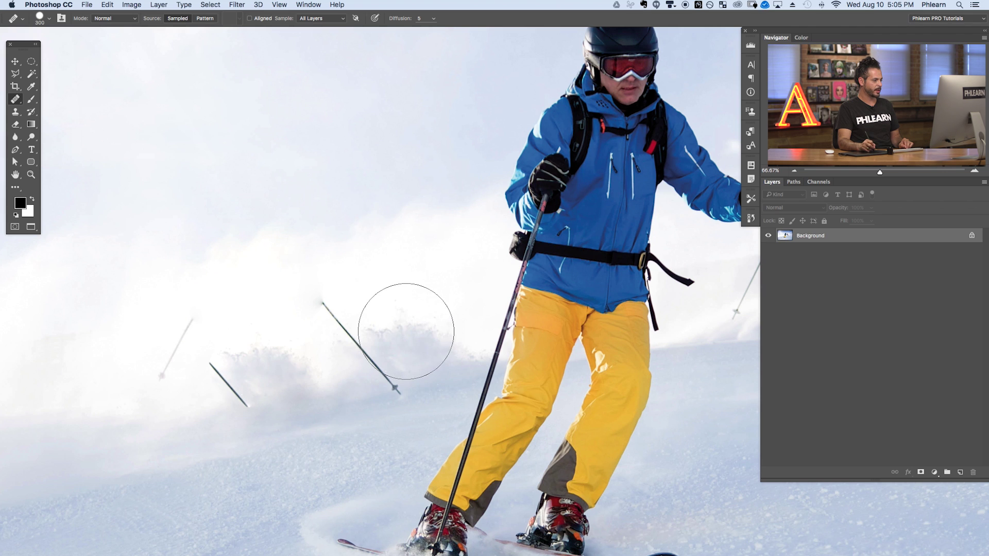
# Reduce the Healing Brush to 176 px and heal away the leftover pole nearest the front skier with sampled cloud texture.
pyautogui.keyDown('ctrl'); pyautogui.keyDown('alt'); pyautogui.moveTo(404, 328); pyautogui.dragTo(374, 341); pyautogui.keyUp('alt'); pyautogui.keyUp('ctrl')
pyautogui.keyDown('alt'); pyautogui.click(365, 289); pyautogui.keyUp('alt')
pyautogui.moveTo(324, 306)
pyautogui.mouseDown()
pyautogui.moveTo(392, 395)
pyautogui.moveTo(354, 386)
pyautogui.moveTo(372, 397)
pyautogui.mouseUp()
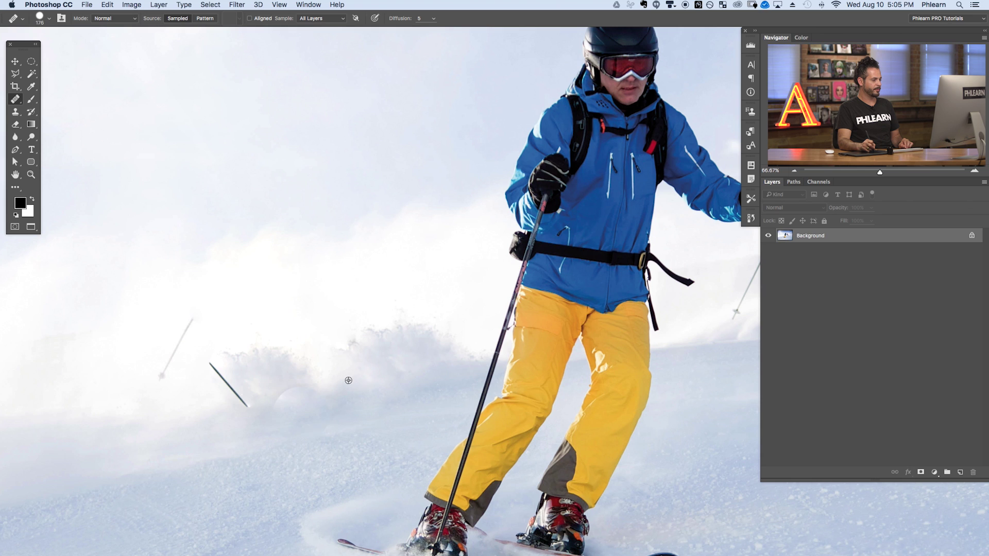
# Heal away the remaining short dark pole piece and the faint pole beside it with sampled snow and cloud texture.
pyautogui.keyDown('alt'); pyautogui.click(204, 422); pyautogui.keyUp('alt')
pyautogui.moveTo(253, 404)
pyautogui.mouseDown()
pyautogui.moveTo(205, 367)
pyautogui.moveTo(213, 332)
pyautogui.moveTo(185, 341)
pyautogui.moveTo(169, 374)
pyautogui.moveTo(147, 371)
pyautogui.mouseUp()
pyautogui.keyDown('alt'); pyautogui.click(227, 315); pyautogui.keyUp('alt')
pyautogui.keyDown('alt'); pyautogui.click(210, 308); pyautogui.keyUp('alt')
pyautogui.moveTo(219, 360); pyautogui.dragTo(257, 370)
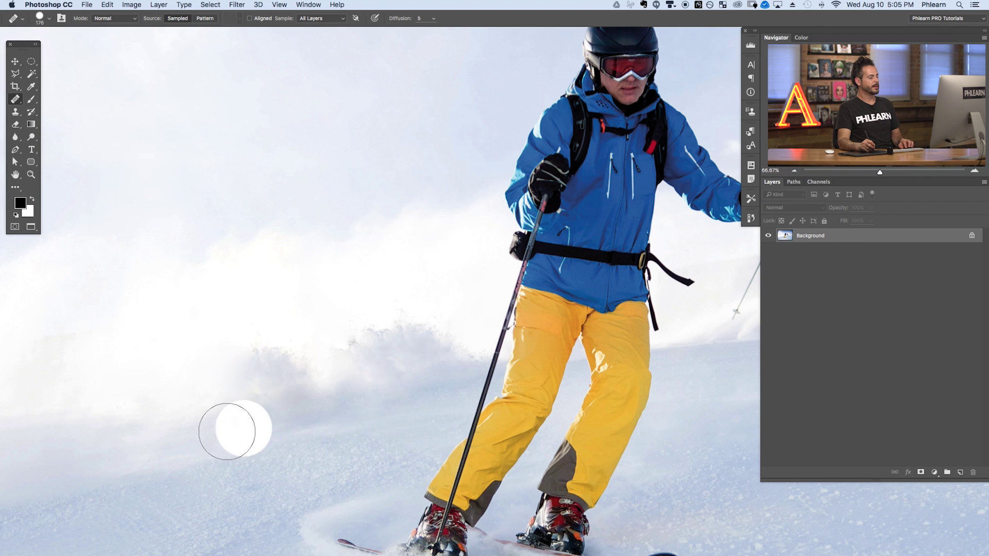
# Rework the snow spray where the removed skier stood with the Healing Brush, sampling the spray near the front skier's pole.
pyautogui.click(320, 354)
pyautogui.moveTo(396, 340); pyautogui.dragTo(389, 341)
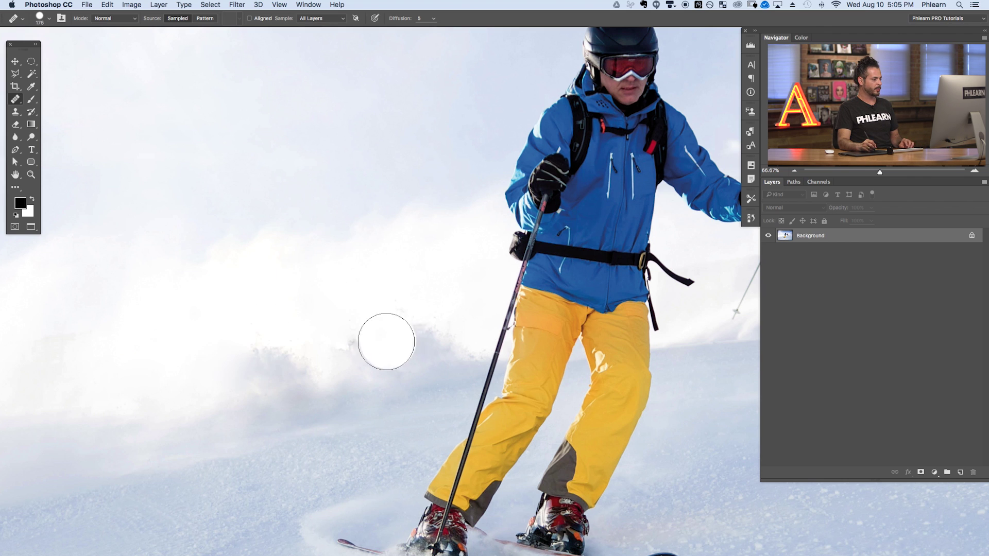
pyautogui.moveTo(242, 427); pyautogui.dragTo(292, 420)
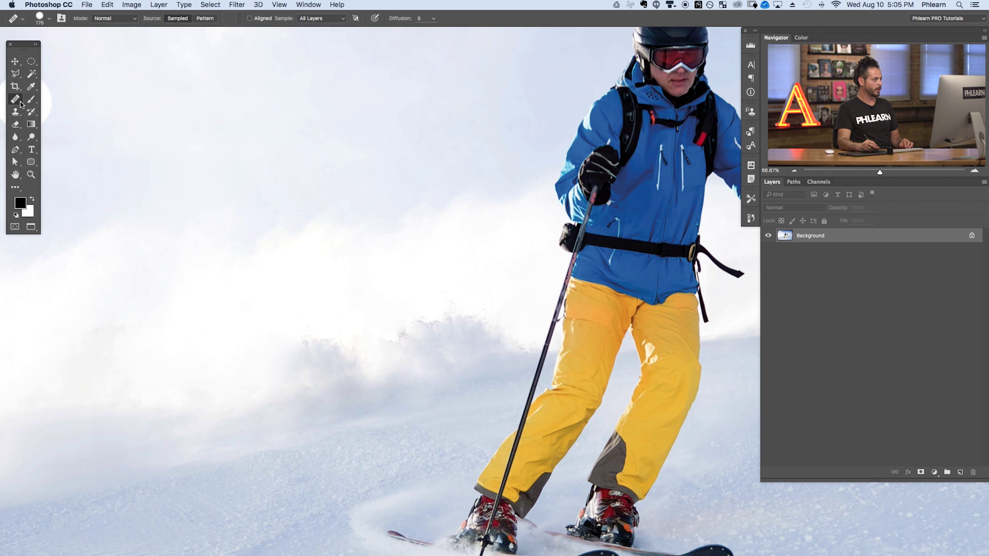
pyautogui.moveTo(386, 323)
pyautogui.mouseDown()
pyautogui.moveTo(431, 317)
pyautogui.moveTo(452, 340)
pyautogui.mouseUp()
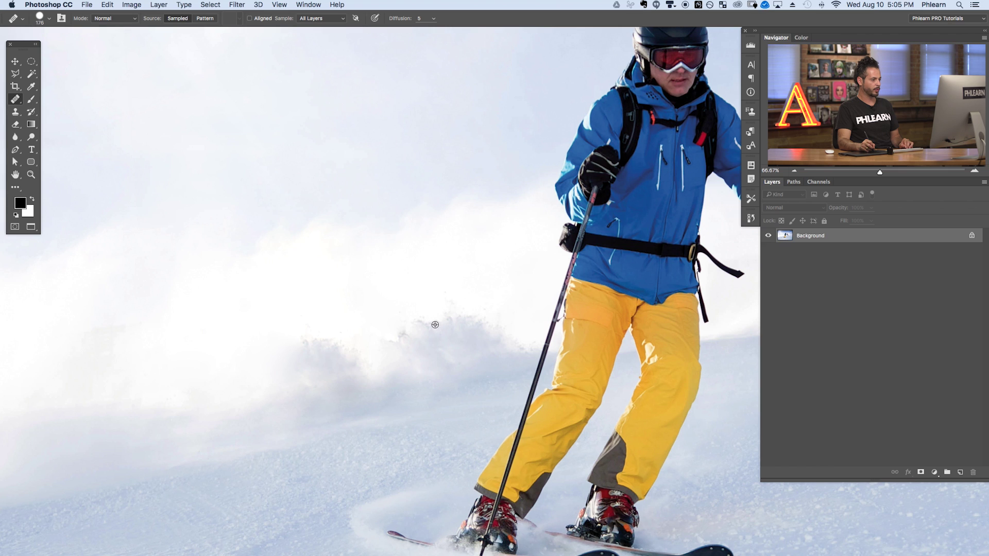
pyautogui.moveTo(295, 354)
pyautogui.mouseDown()
pyautogui.moveTo(266, 359)
pyautogui.moveTo(291, 357)
pyautogui.moveTo(283, 371)
pyautogui.moveTo(257, 378)
pyautogui.moveTo(242, 370)
pyautogui.moveTo(244, 351)
pyautogui.moveTo(217, 390)
pyautogui.moveTo(226, 405)
pyautogui.moveTo(280, 391)
pyautogui.moveTo(230, 430)
pyautogui.moveTo(380, 412)
pyautogui.mouseUp()
pyautogui.moveTo(333, 340)
pyautogui.mouseDown()
pyautogui.moveTo(248, 353)
pyautogui.moveTo(271, 345)
pyautogui.moveTo(279, 361)
pyautogui.moveTo(300, 349)
pyautogui.mouseUp()
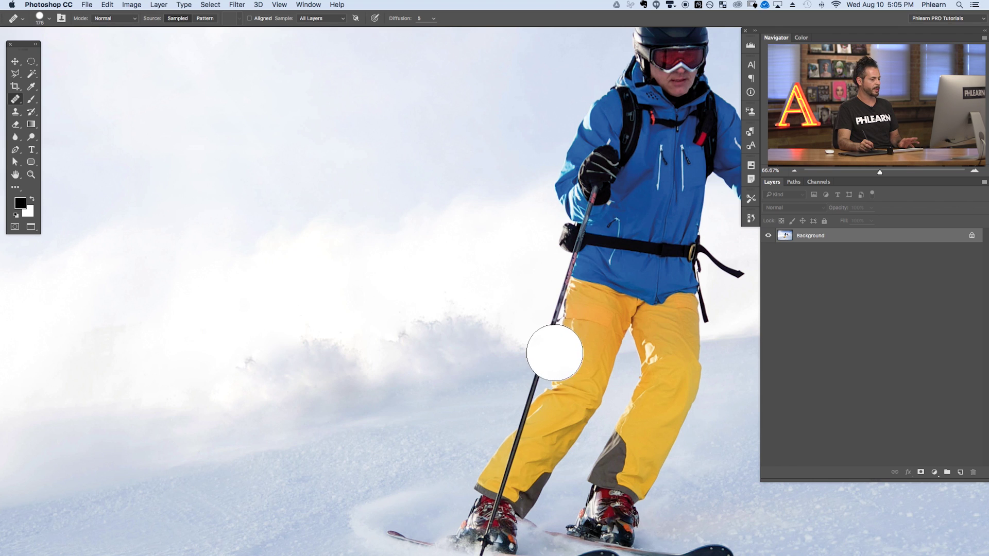
# Switch to the Patch Tool and revert the photo to its original opening snapshot in the history.
pyautogui.click(15, 99)
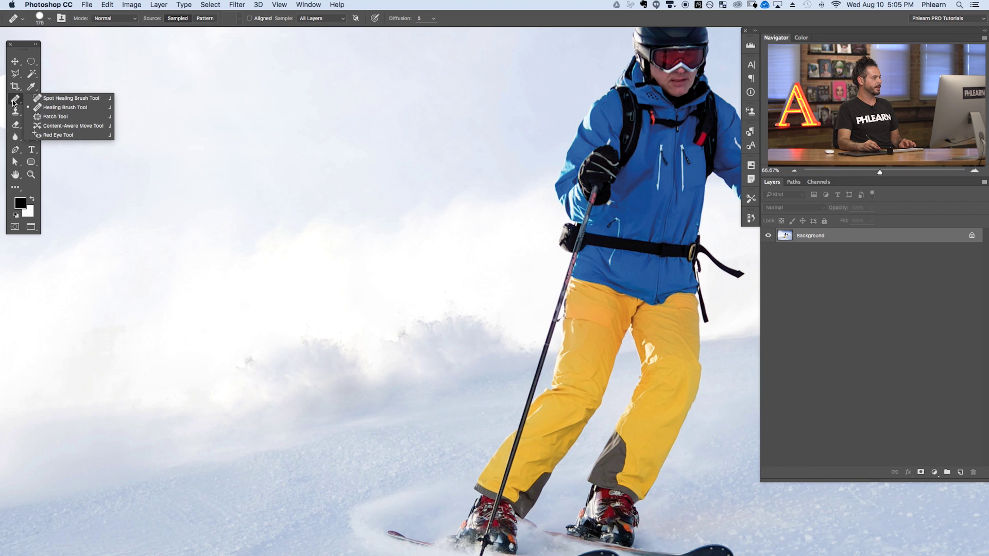
pyautogui.click(55, 116)
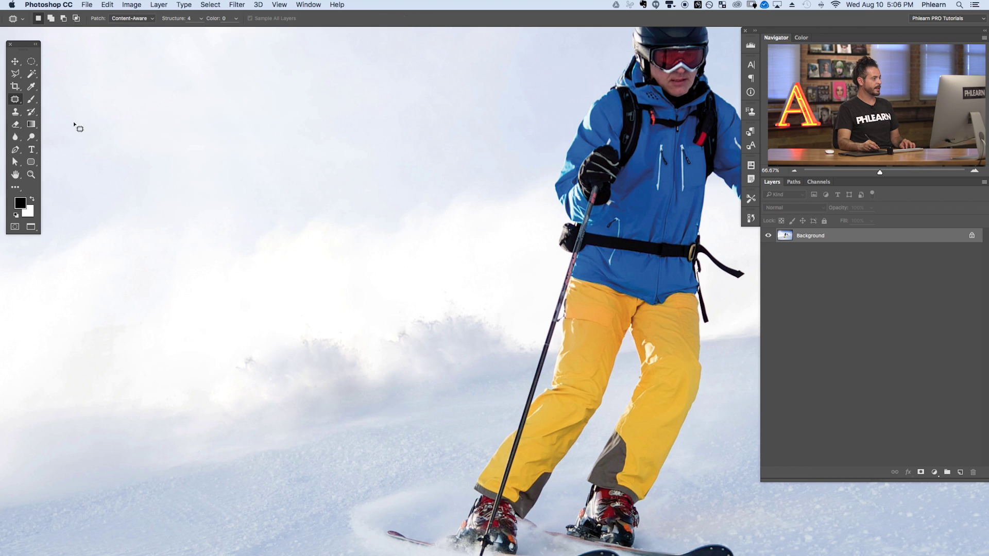
pyautogui.click(751, 219)
pyautogui.moveTo(738, 264); pyautogui.dragTo(737, 223)
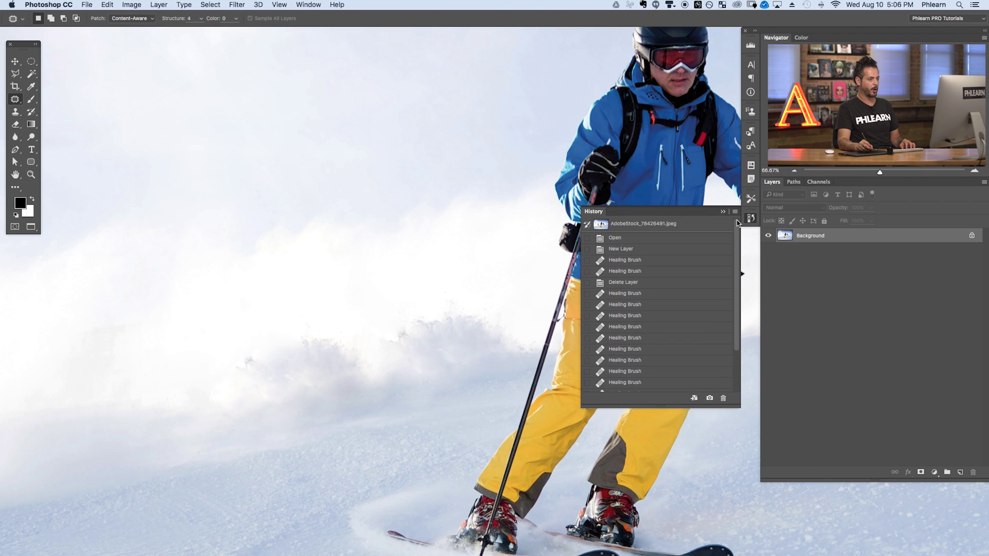
pyautogui.click(689, 225)
pyautogui.click(748, 219)
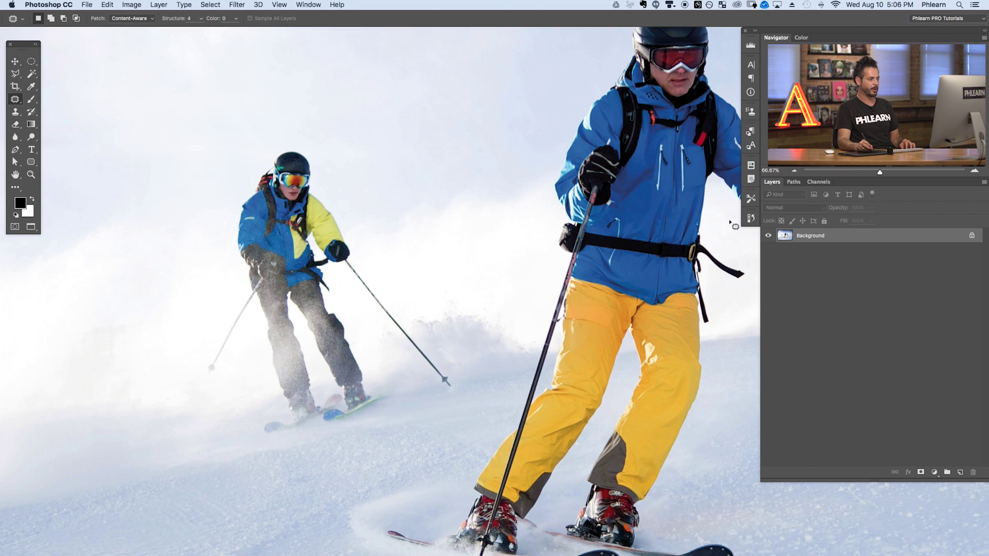
# Add a new empty layer above the background and let the Patch Tool sample all layers.
pyautogui.press('super+minus')
pyautogui.moveTo(670, 321); pyautogui.dragTo(625, 333)
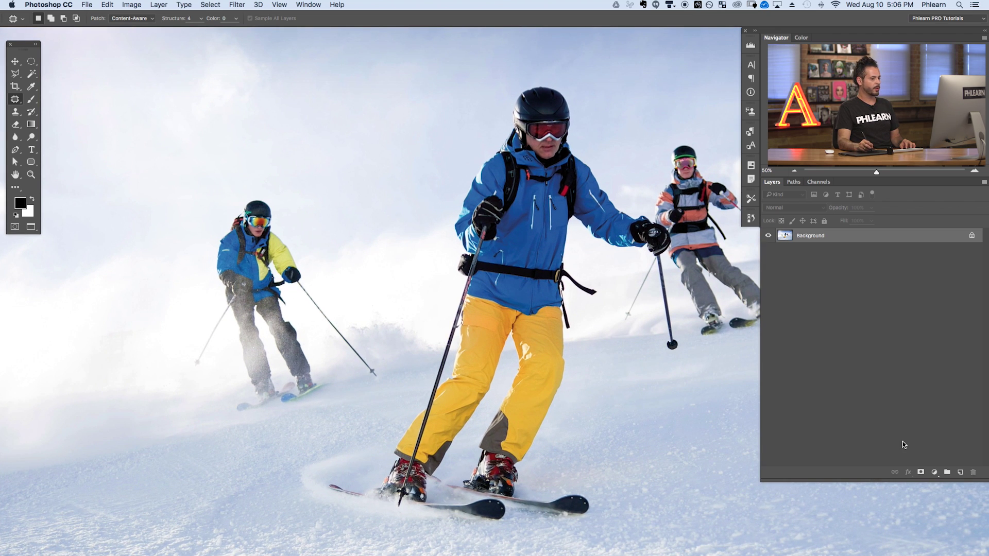
pyautogui.click(961, 472)
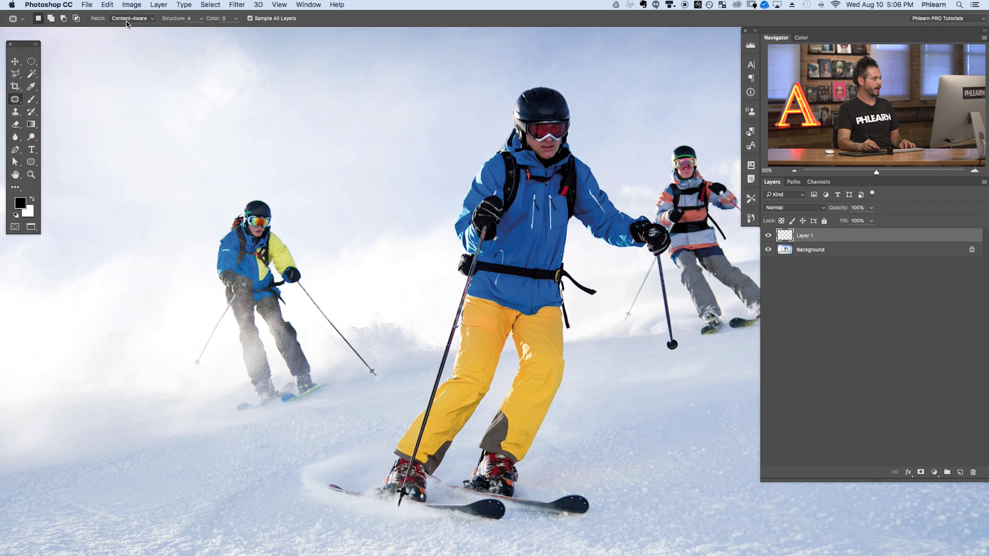
# Outline the blue-and-yellow-jacketed skier with both poles, patch the area with the clouds and snow beside it, and deselect.
pyautogui.moveTo(280, 360); pyautogui.dragTo(321, 346)
pyautogui.moveTo(266, 185); pyautogui.dragTo(265, 207)
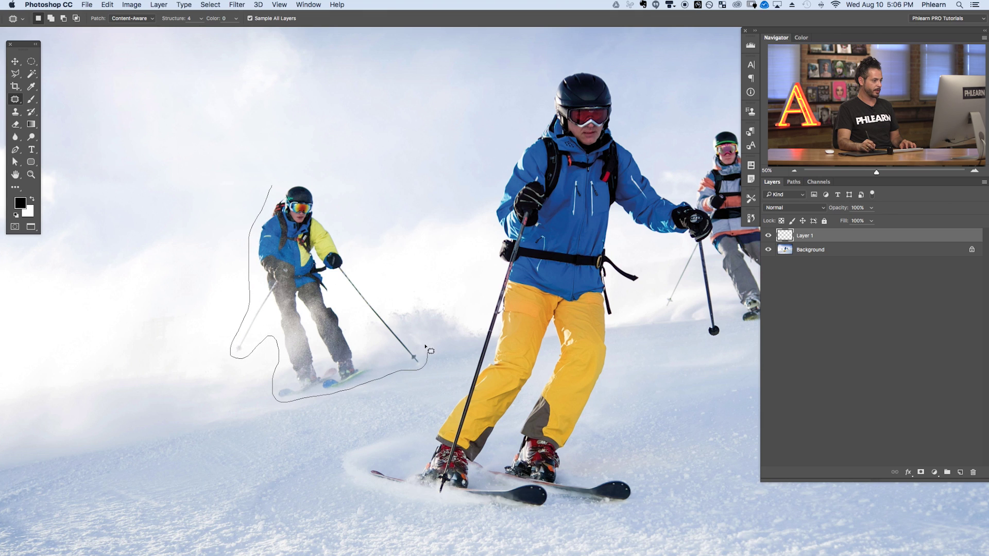
pyautogui.moveTo(265, 207); pyautogui.dragTo(266, 188)
pyautogui.hscroll(-4, 361, 232)
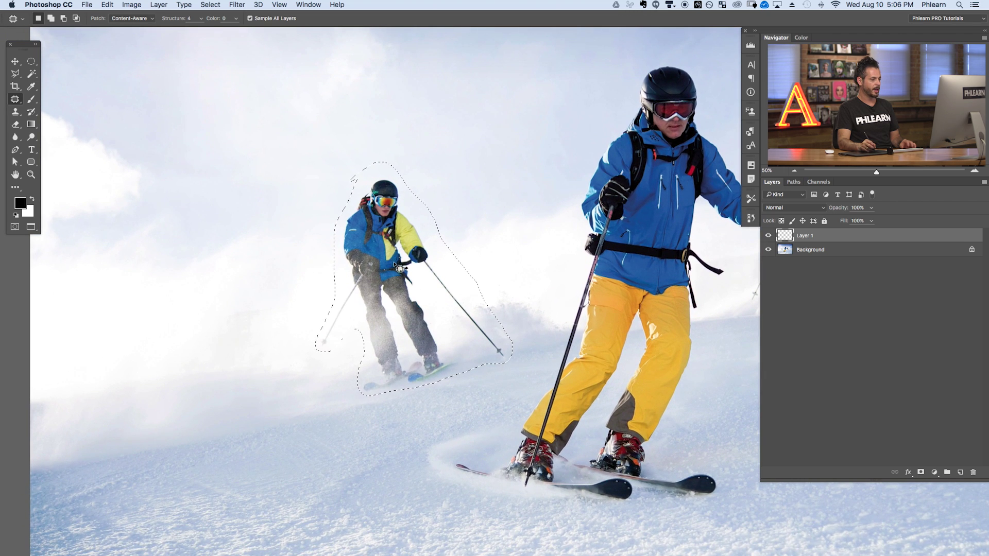
pyautogui.moveTo(404, 279); pyautogui.dragTo(206, 328)
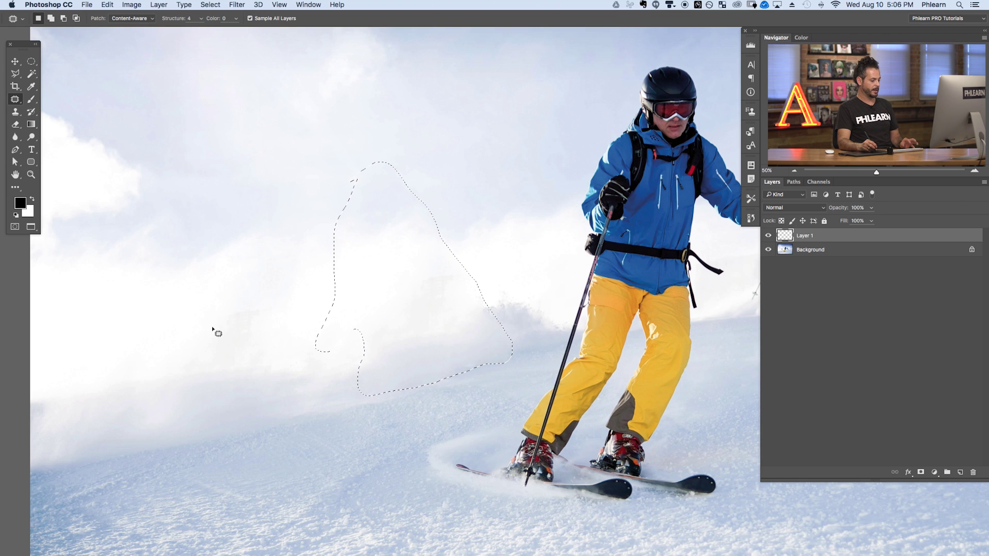
pyautogui.hotkey('ctrl', 'd')
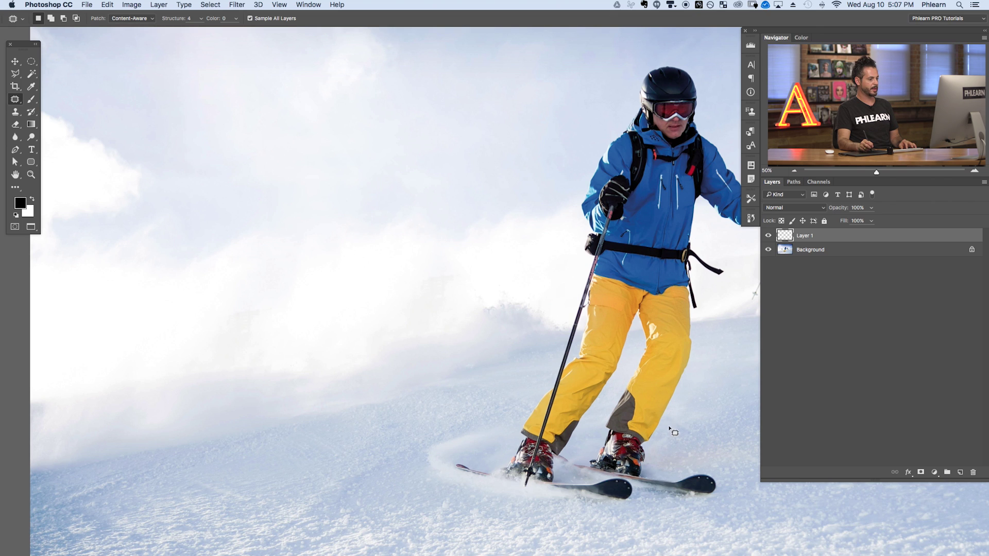
# Toggle the visibility of Layer 1 to compare the photo with and without the patch.
pyautogui.click(767, 235)
pyautogui.click(768, 237)
pyautogui.click(767, 236)
pyautogui.click(766, 236)
pyautogui.click(767, 237)
pyautogui.click(767, 237)
# Outline the orange-and-grey-jacketed skier with the Patch Tool, following the edge of the front skier's glove.
pyautogui.moveTo(588, 337); pyautogui.dragTo(160, 414)
pyautogui.press('super+plus')
pyautogui.press('super+plus')
pyautogui.moveTo(344, 280); pyautogui.dragTo(419, 283)
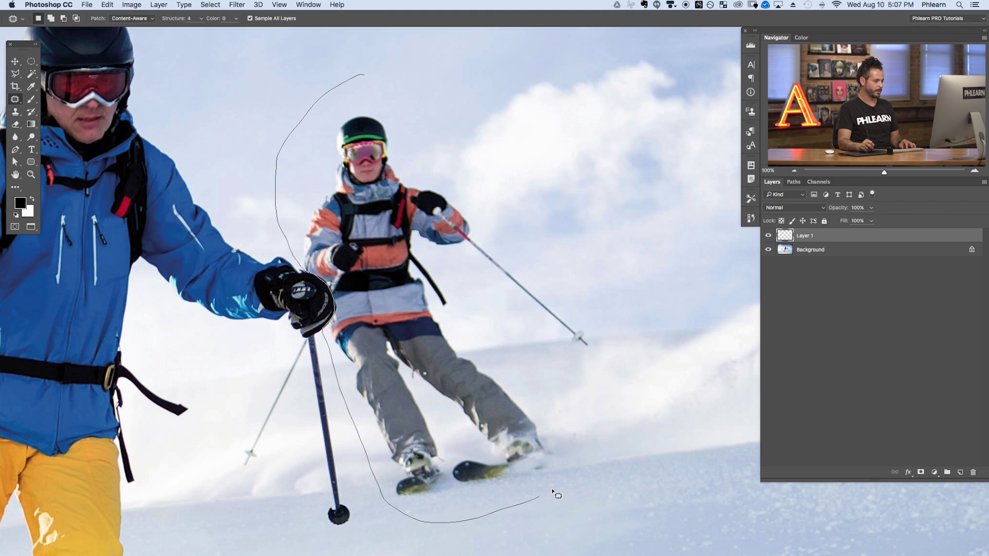
pyautogui.moveTo(386, 85); pyautogui.dragTo(384, 84)
pyautogui.press('super+minus')
pyautogui.moveTo(617, 429)
pyautogui.mouseDown()
pyautogui.moveTo(612, 417)
pyautogui.moveTo(622, 419)
pyautogui.mouseUp()
pyautogui.press('super+minus')
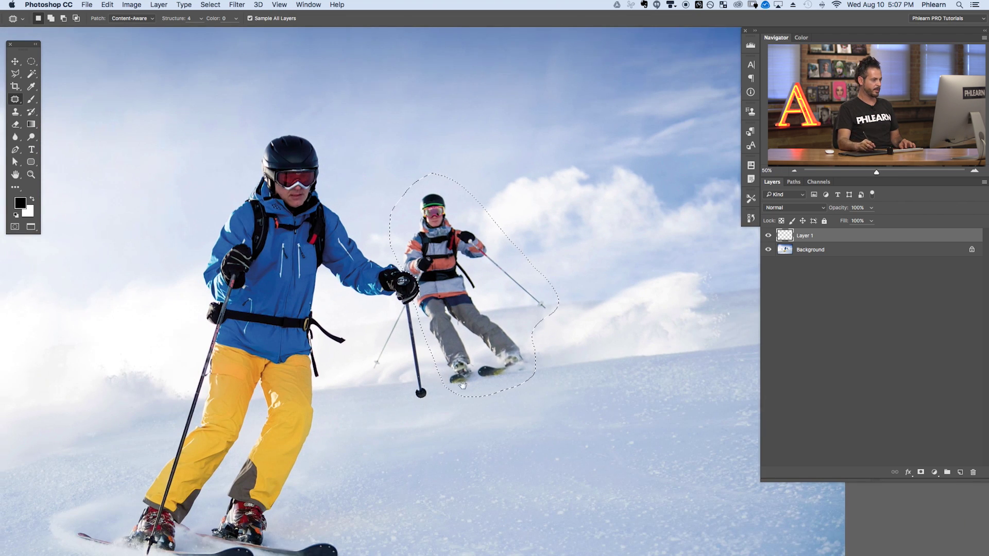
pyautogui.moveTo(463, 386); pyautogui.dragTo(493, 398)
pyautogui.moveTo(566, 386); pyautogui.dragTo(503, 399)
# Try to patch the orange-jacketed skier with clouds and snow from the far side of the front skier, and undo it.
pyautogui.moveTo(457, 359); pyautogui.dragTo(65, 413)
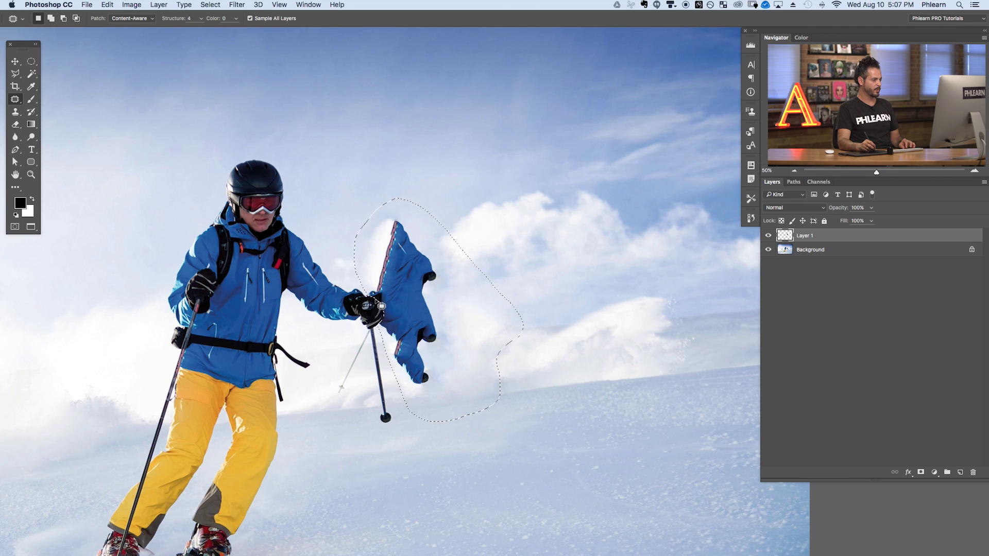
pyautogui.moveTo(413, 304); pyautogui.dragTo(404, 316)
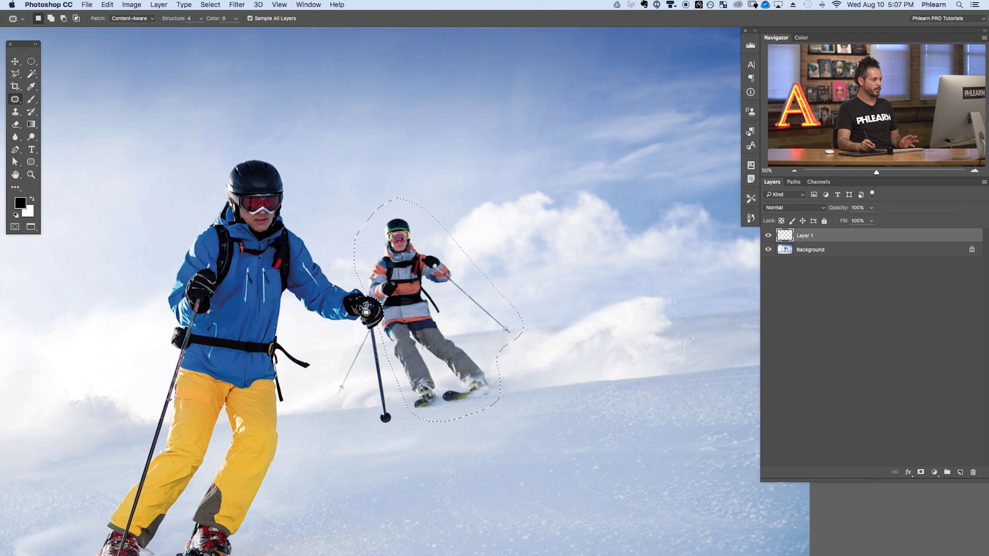
pyautogui.moveTo(414, 316); pyautogui.dragTo(24, 338)
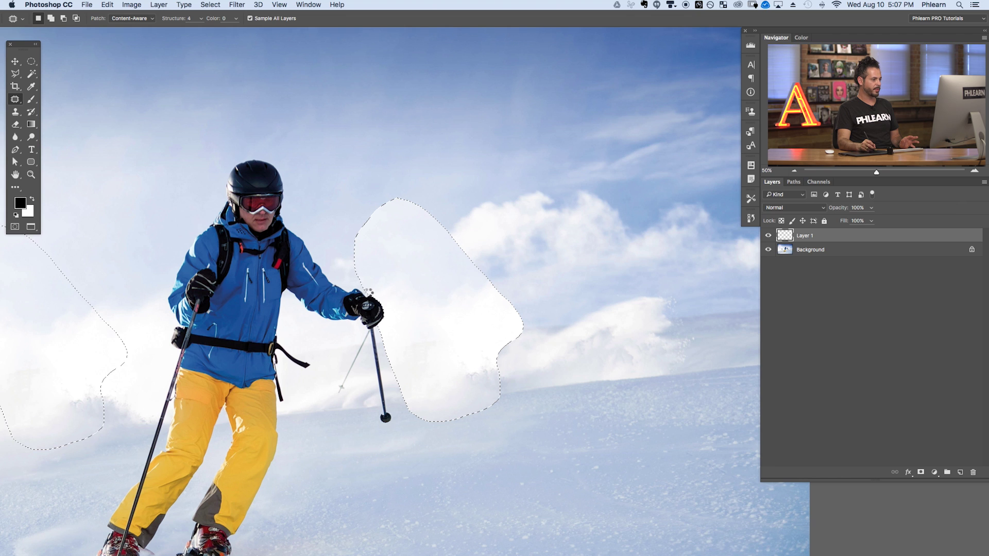
pyautogui.moveTo(390, 316); pyautogui.dragTo(391, 327)
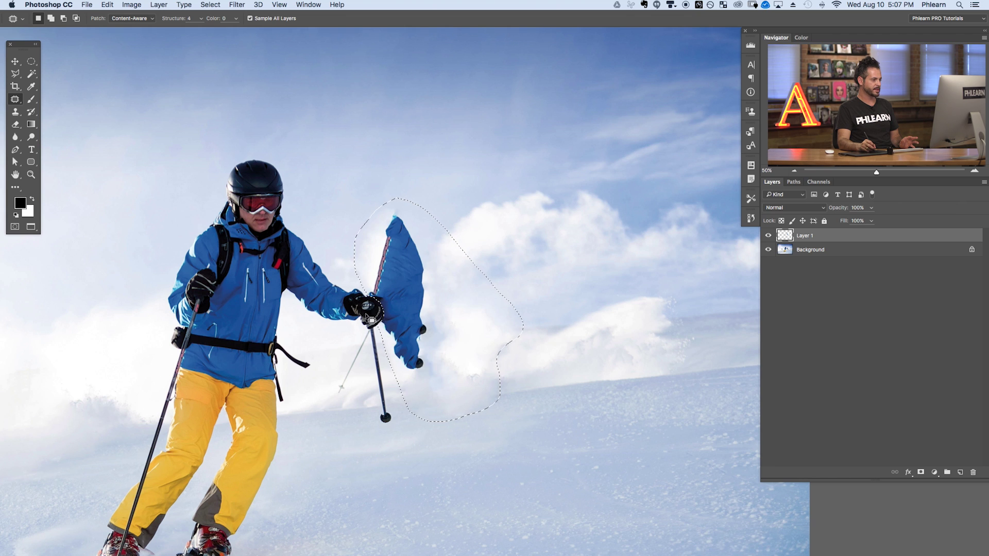
pyautogui.press('super+z')
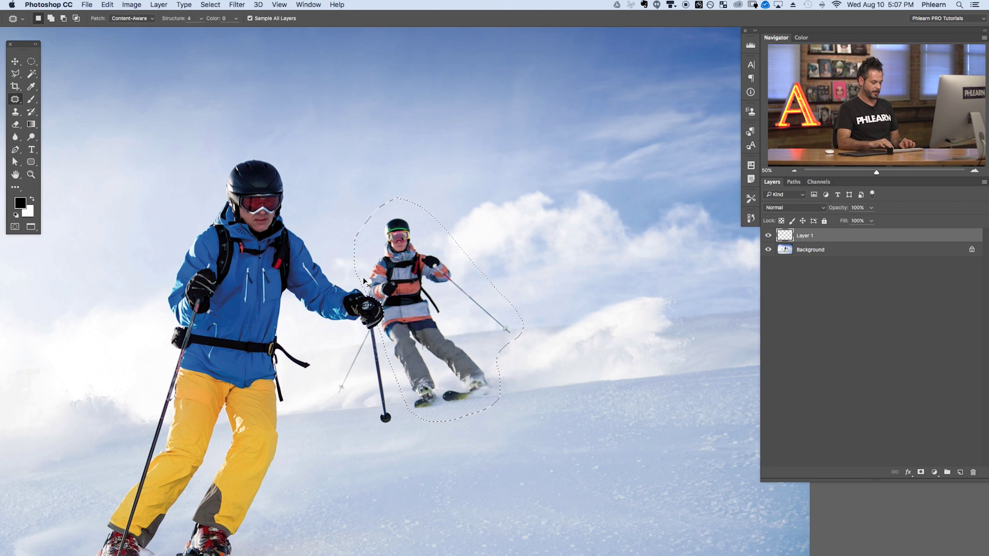
# Clone cloud texture along the front skier's glove with the Clone Stamp to separate it from the orange-jacketed skier.
pyautogui.press('super+plus')
pyautogui.press('super+plus')
pyautogui.press('super+plus')
pyautogui.hscroll(-10, 365, 282)
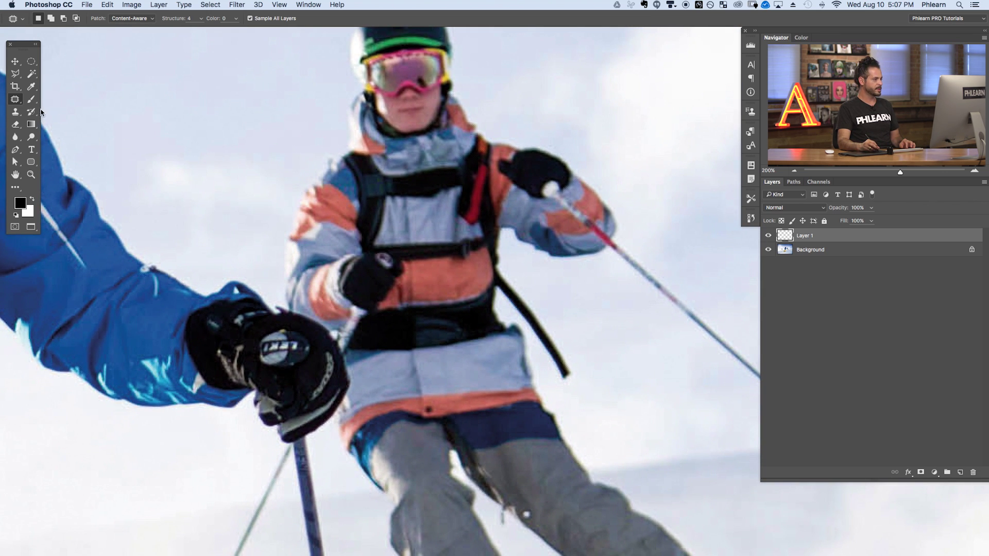
pyautogui.click(14, 114)
pyautogui.moveTo(297, 267)
pyautogui.mouseDown()
pyautogui.moveTo(212, 259)
pyautogui.moveTo(229, 198)
pyautogui.moveTo(252, 192)
pyautogui.moveTo(245, 196)
pyautogui.mouseUp()
pyautogui.press('super+z')
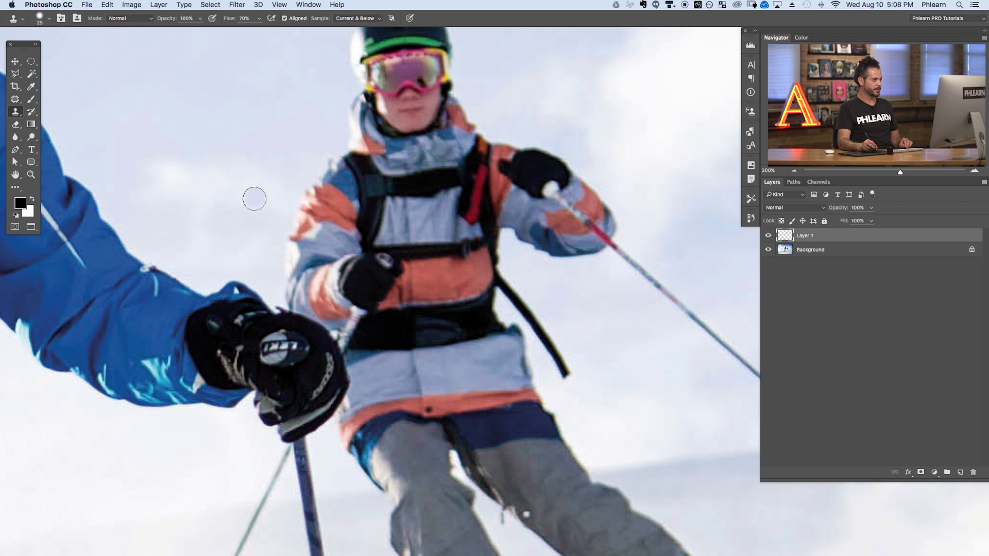
pyautogui.moveTo(311, 306)
pyautogui.mouseDown()
pyautogui.moveTo(337, 323)
pyautogui.moveTo(297, 291)
pyautogui.moveTo(347, 350)
pyautogui.moveTo(330, 316)
pyautogui.moveTo(353, 339)
pyautogui.moveTo(356, 368)
pyautogui.mouseUp()
pyautogui.moveTo(342, 406)
pyautogui.mouseDown()
pyautogui.moveTo(364, 385)
pyautogui.moveTo(343, 426)
pyautogui.moveTo(355, 406)
pyautogui.mouseUp()
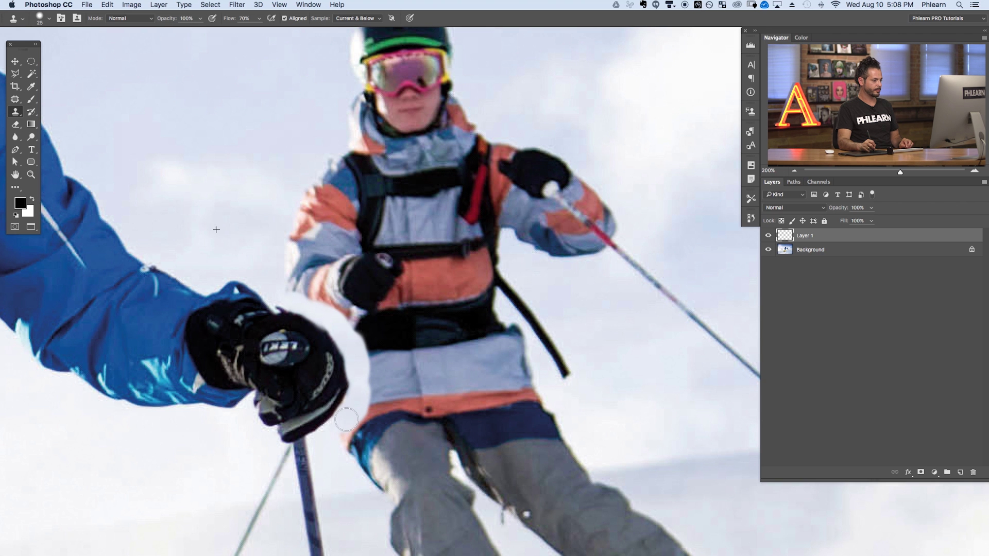
pyautogui.press('super+minus')
pyautogui.press('super+minus')
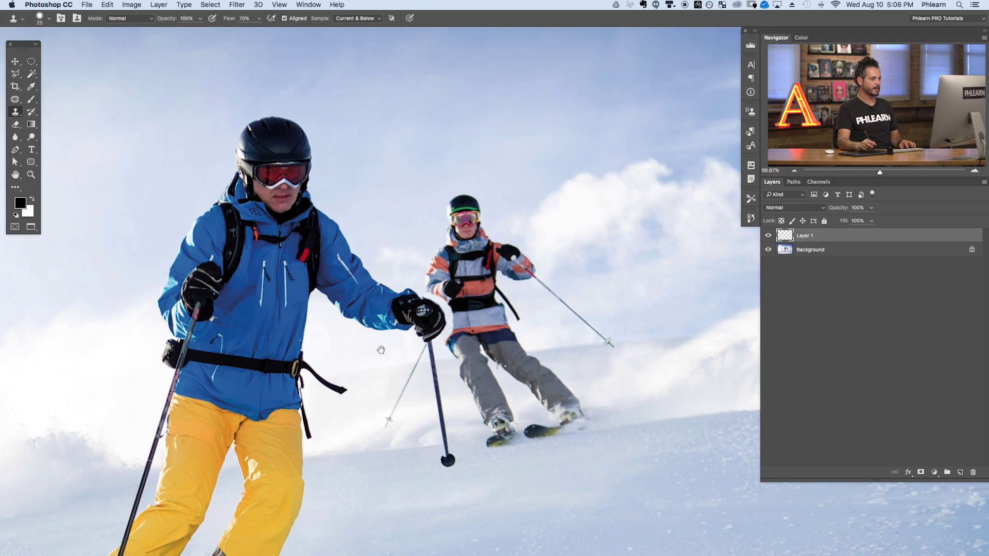
# Outline the orange-jacketed skier along the cloned gap, patch the area with clouds from beyond the front skier, and deselect.
pyautogui.scroll(1, 337, 314)
pyautogui.hscroll(2, 338, 314)
pyautogui.press('j')
pyautogui.moveTo(405, 197); pyautogui.dragTo(373, 277)
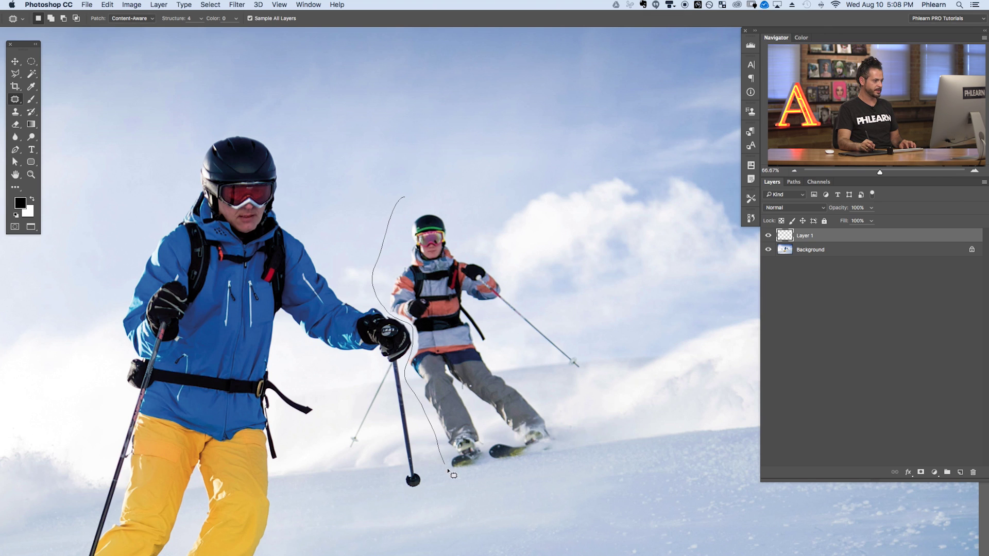
pyautogui.moveTo(472, 208); pyautogui.dragTo(400, 197)
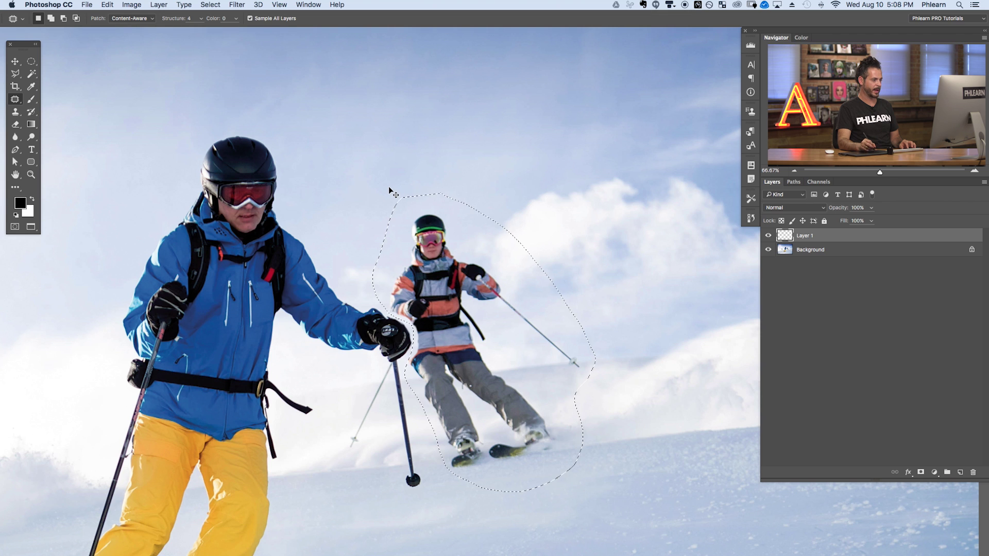
pyautogui.press('super+minus')
pyautogui.moveTo(518, 340)
pyautogui.mouseDown()
pyautogui.moveTo(593, 327)
pyautogui.moveTo(297, 395)
pyautogui.moveTo(72, 381)
pyautogui.moveTo(68, 396)
pyautogui.moveTo(180, 399)
pyautogui.moveTo(178, 413)
pyautogui.mouseUp()
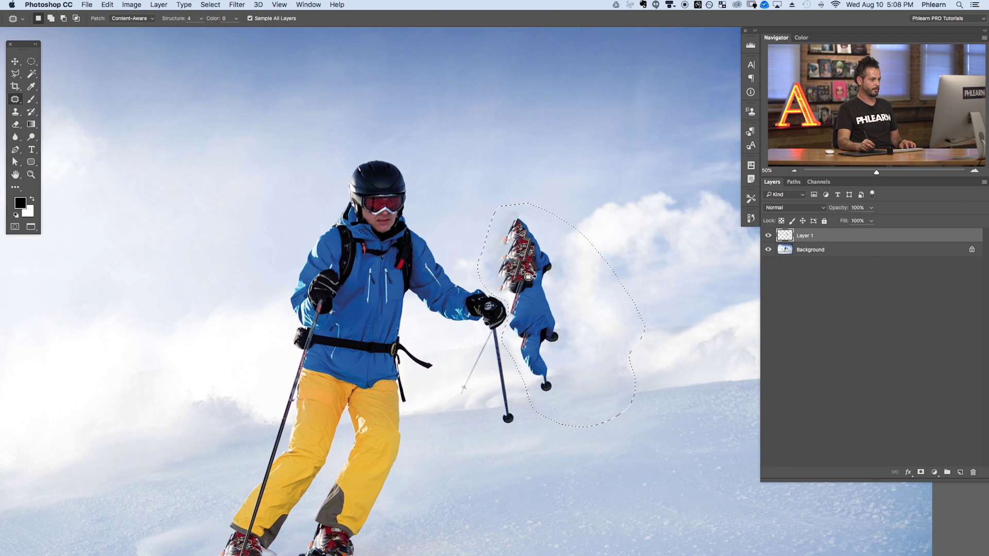
pyautogui.press('super+d')
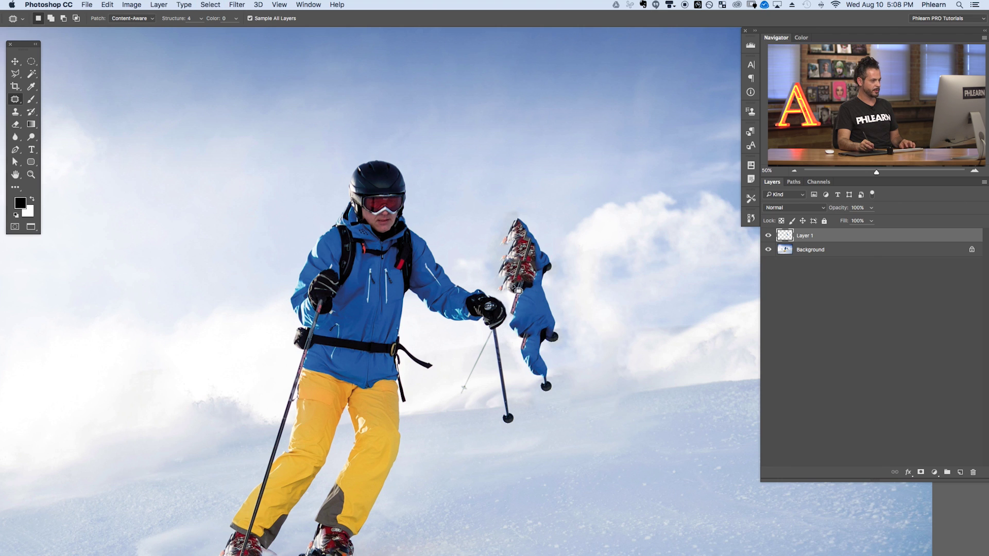
# Patch the smeared blue-and-red remnant beside the glove with nearby clouds, and patch the leftover area of sky above it.
pyautogui.press('super+plus')
pyautogui.press('super+plus')
pyautogui.moveTo(555, 340); pyautogui.dragTo(428, 376)
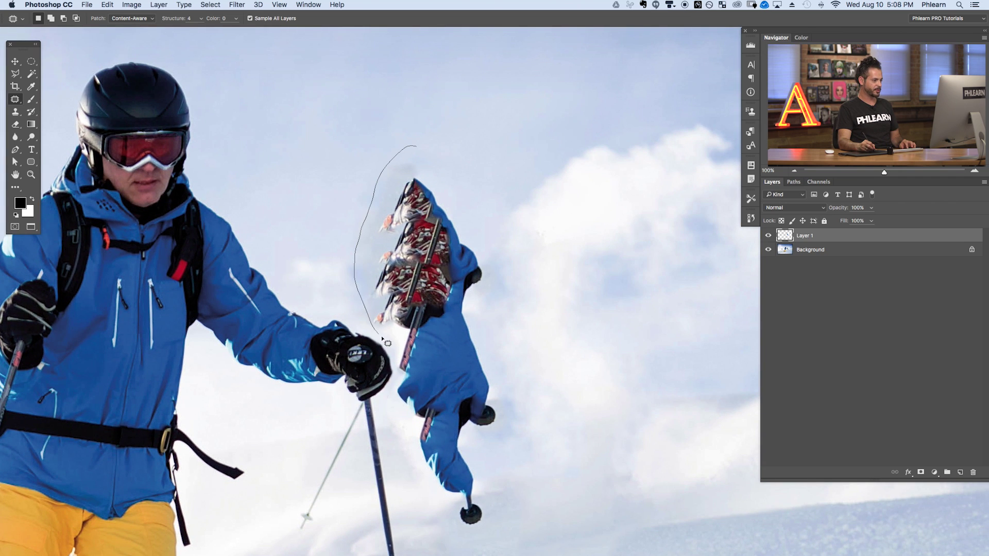
pyautogui.moveTo(516, 359); pyautogui.dragTo(415, 148)
pyautogui.moveTo(444, 382)
pyautogui.mouseDown()
pyautogui.moveTo(627, 315)
pyautogui.moveTo(636, 254)
pyautogui.moveTo(631, 281)
pyautogui.mouseUp()
pyautogui.press('super+d')
pyautogui.moveTo(469, 224)
pyautogui.mouseDown()
pyautogui.moveTo(487, 170)
pyautogui.moveTo(526, 131)
pyautogui.moveTo(530, 152)
pyautogui.mouseUp()
pyautogui.press('super+d')
pyautogui.press('super+minus')
pyautogui.press('super+minus')
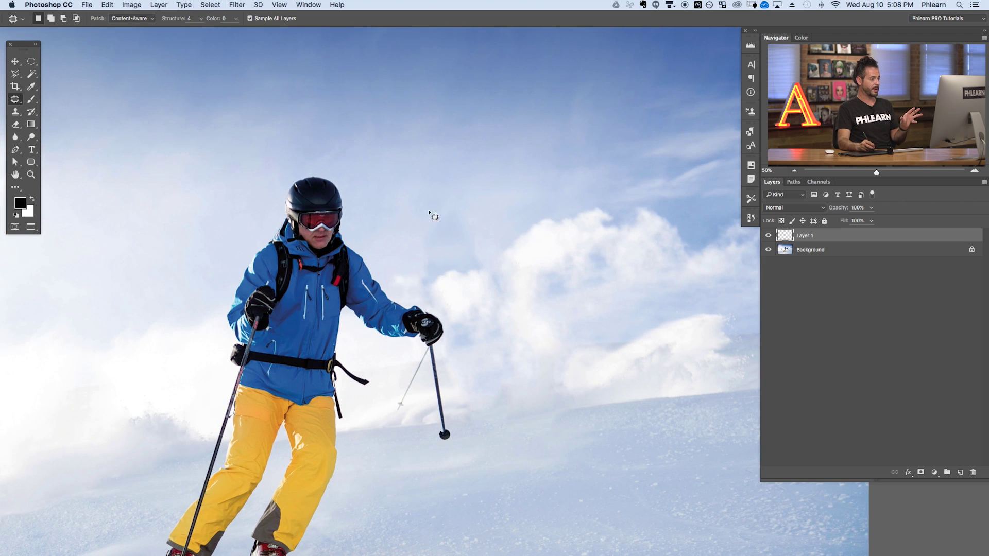
# Undo the patches made over the smeared remnant beside the front skier's glove.
pyautogui.moveTo(237, 416); pyautogui.dragTo(430, 375)
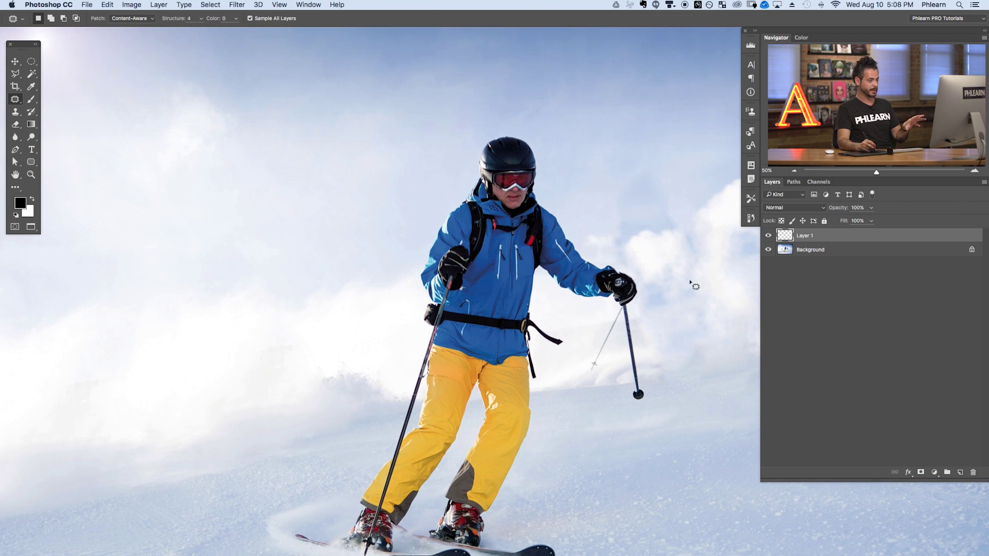
pyautogui.click(628, 355)
pyautogui.press('Return')
pyautogui.moveTo(644, 206); pyautogui.dragTo(556, 216)
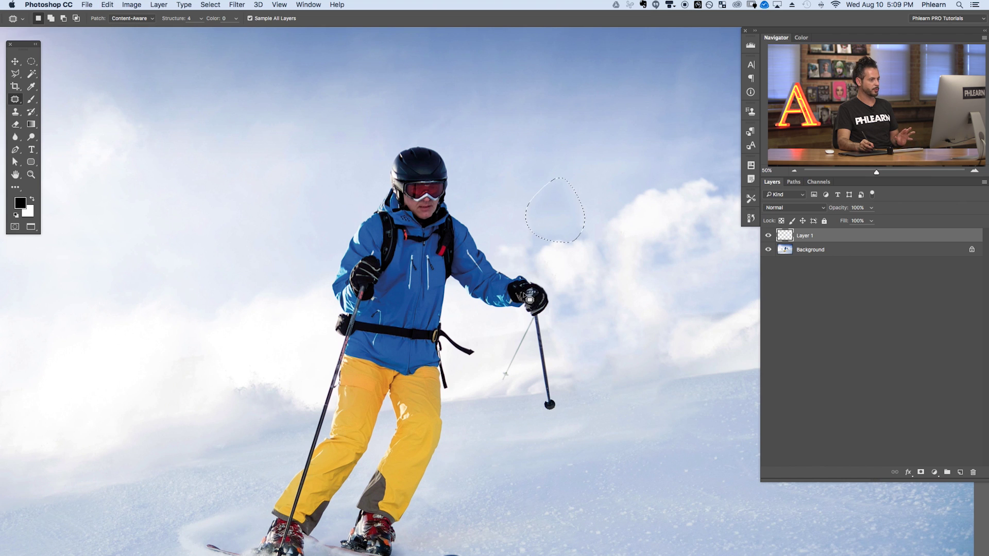
pyautogui.press('super+shift+z')
pyautogui.press('super+shift+z')
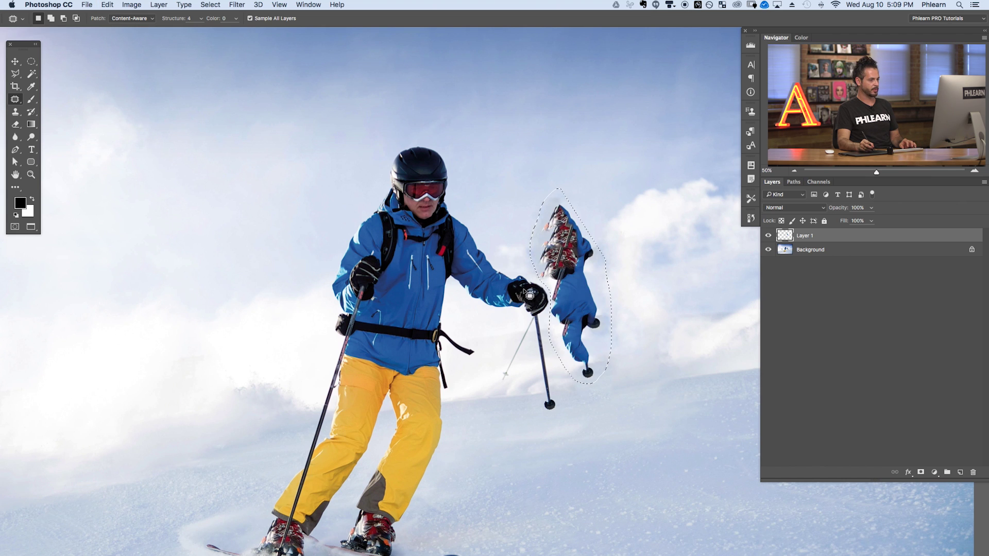
pyautogui.moveTo(568, 321); pyautogui.dragTo(505, 317)
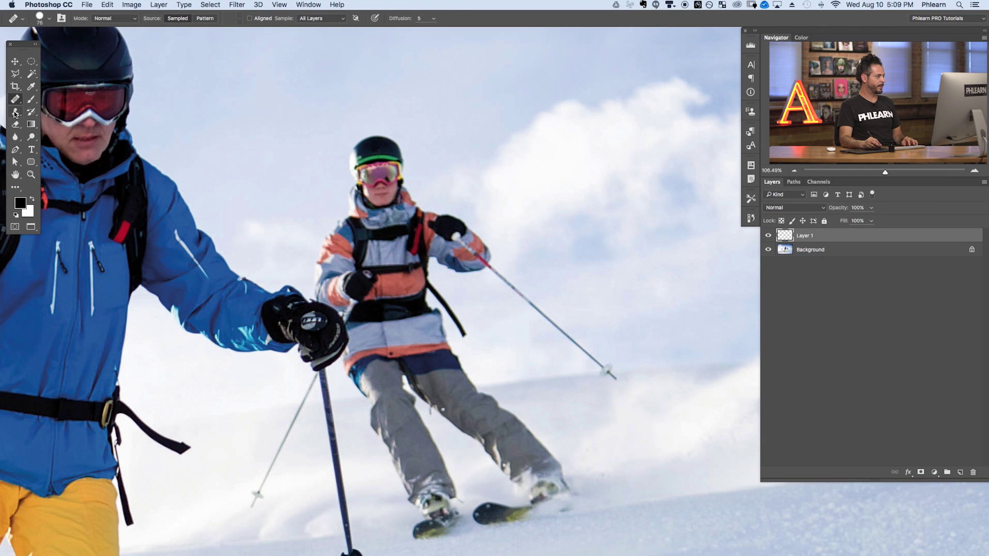
# Try cloning the orange-jacketed skier's head and torso onto the clouds beside him with the Clone Stamp, and undo it.
pyautogui.click(15, 112)
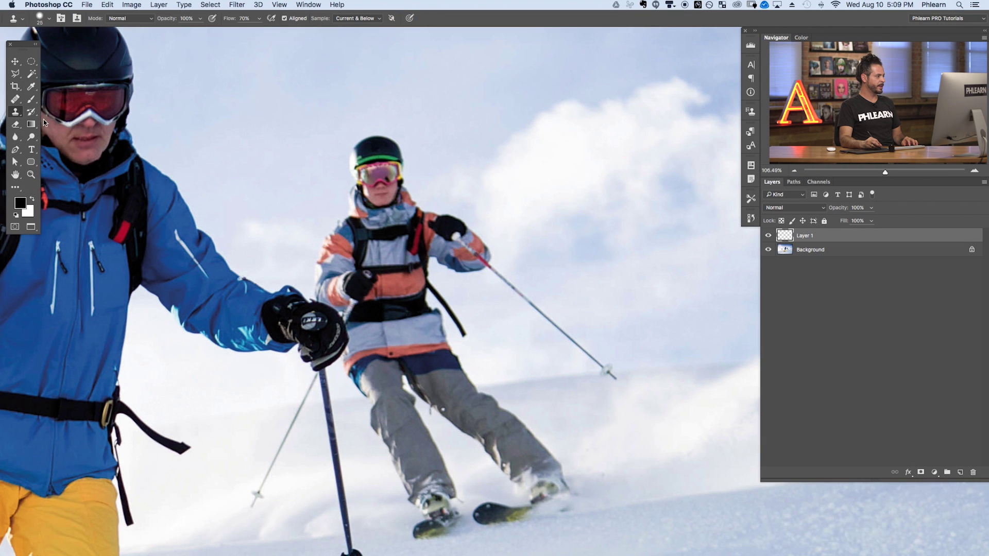
pyautogui.moveTo(440, 244); pyautogui.dragTo(404, 260)
pyautogui.moveTo(428, 210); pyautogui.dragTo(438, 211)
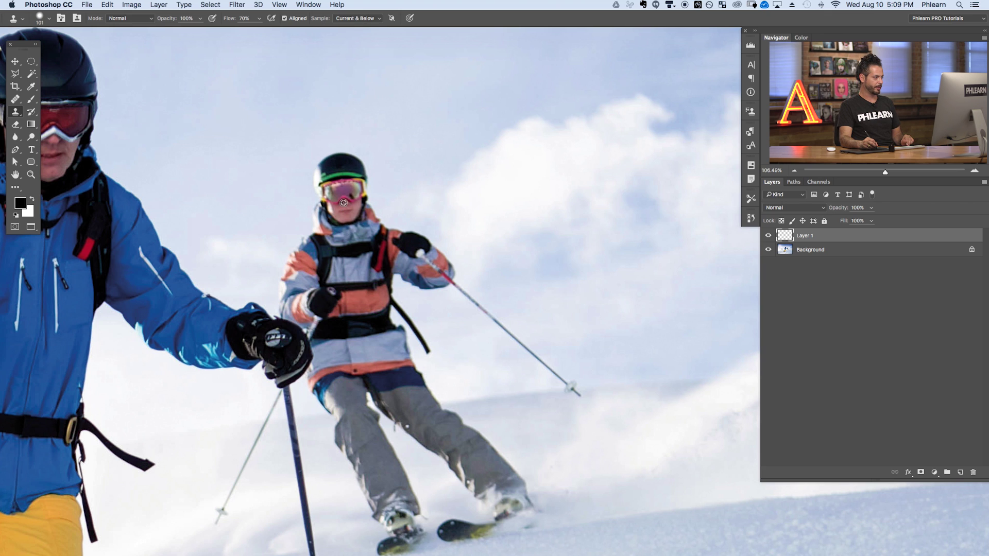
pyautogui.moveTo(497, 191)
pyautogui.mouseDown()
pyautogui.moveTo(518, 180)
pyautogui.moveTo(512, 195)
pyautogui.moveTo(498, 161)
pyautogui.moveTo(521, 149)
pyautogui.moveTo(480, 217)
pyautogui.moveTo(532, 229)
pyautogui.moveTo(563, 221)
pyautogui.moveTo(528, 234)
pyautogui.moveTo(478, 226)
pyautogui.moveTo(528, 229)
pyautogui.moveTo(519, 251)
pyautogui.moveTo(532, 235)
pyautogui.moveTo(561, 234)
pyautogui.moveTo(546, 207)
pyautogui.mouseUp()
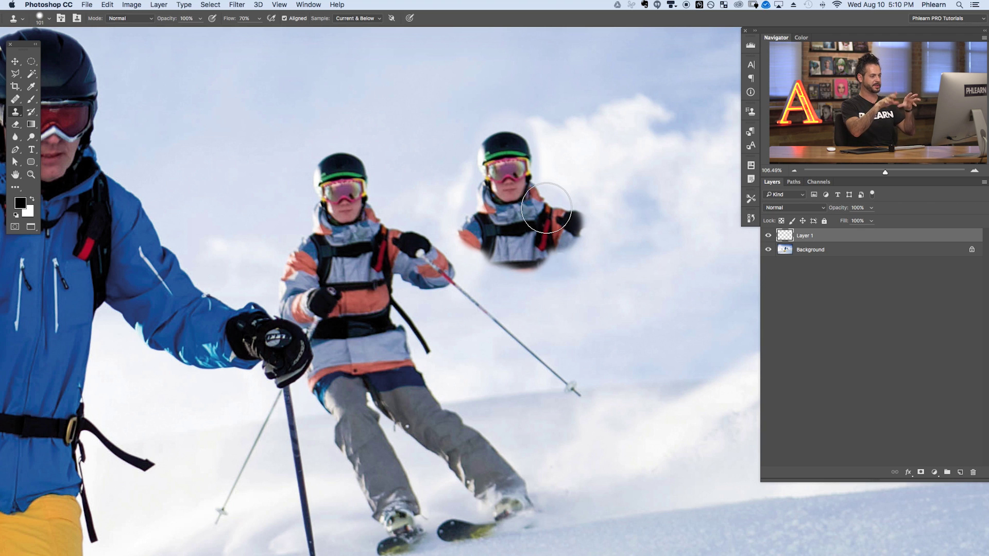
pyautogui.moveTo(340, 203); pyautogui.dragTo(330, 212)
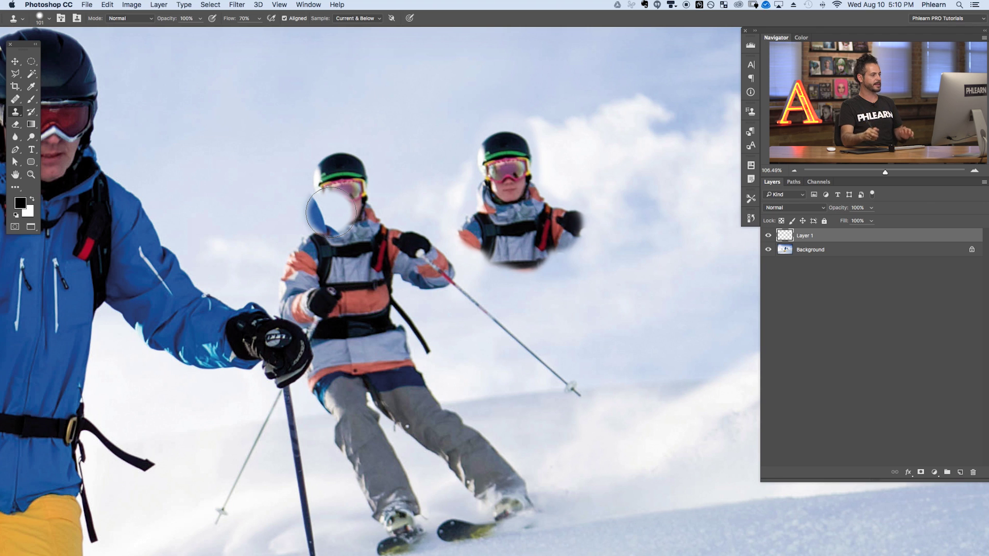
pyautogui.press('super+z')
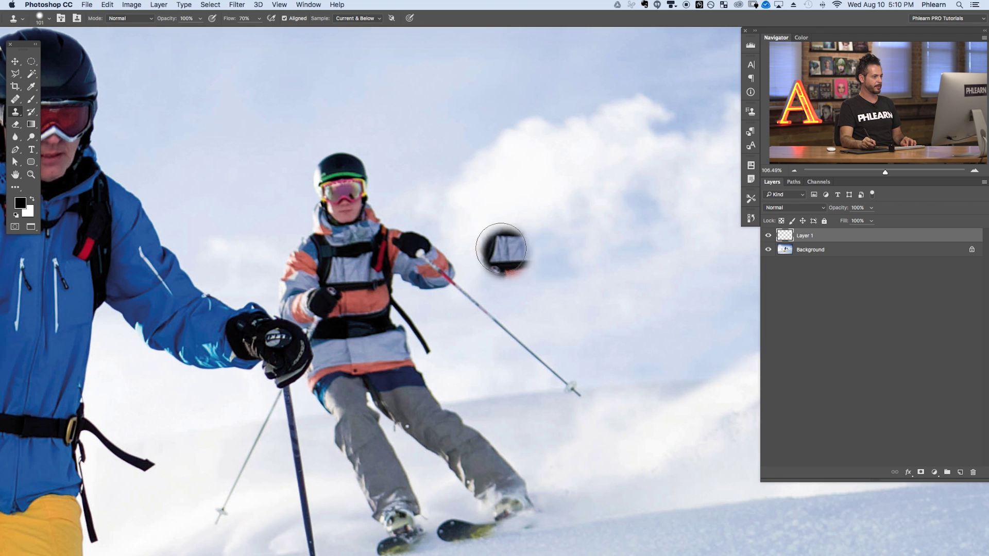
# Try painting copies of the orange-jacketed skier's face and jacket onto the clouds with the Healing Brush for comparison.
pyautogui.click(15, 103)
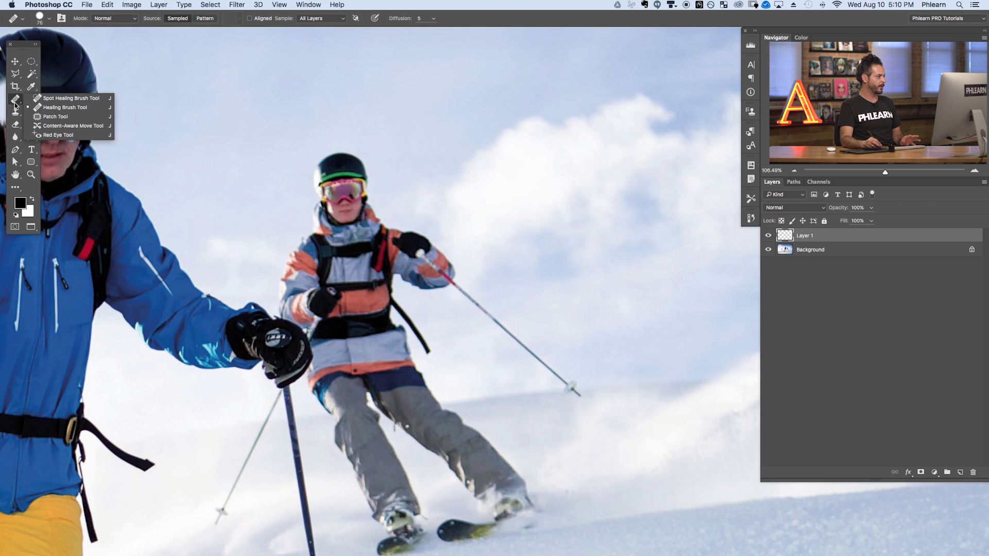
pyautogui.click(58, 107)
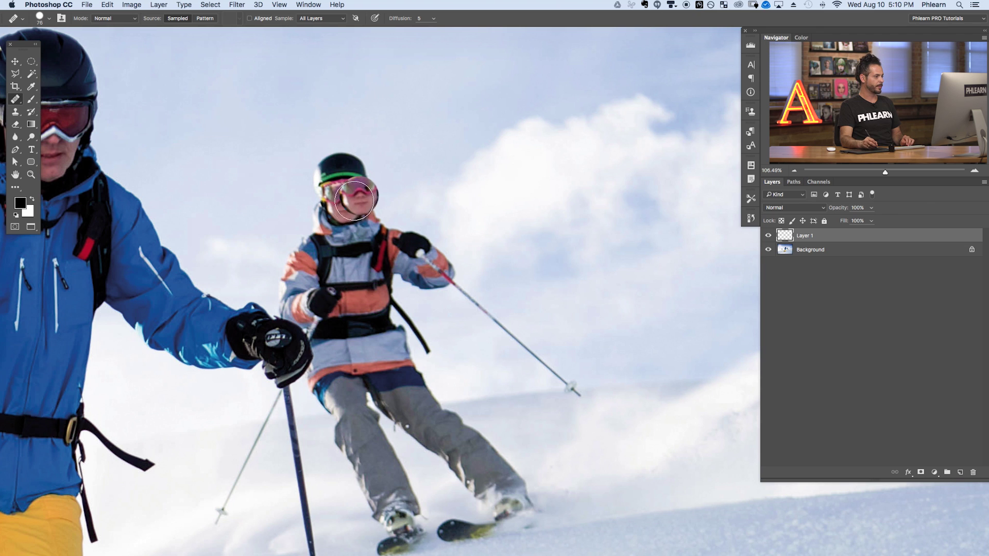
pyautogui.keyDown('alt'); pyautogui.click(344, 200); pyautogui.keyUp('alt')
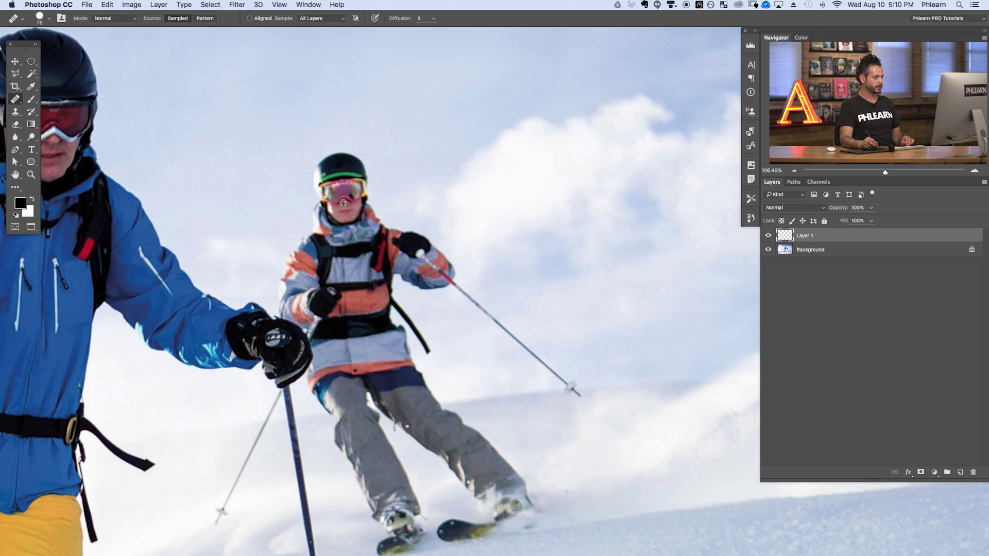
pyautogui.moveTo(510, 195)
pyautogui.mouseDown()
pyautogui.moveTo(505, 210)
pyautogui.moveTo(516, 172)
pyautogui.moveTo(510, 199)
pyautogui.moveTo(508, 180)
pyautogui.moveTo(523, 226)
pyautogui.moveTo(551, 229)
pyautogui.moveTo(547, 246)
pyautogui.mouseUp()
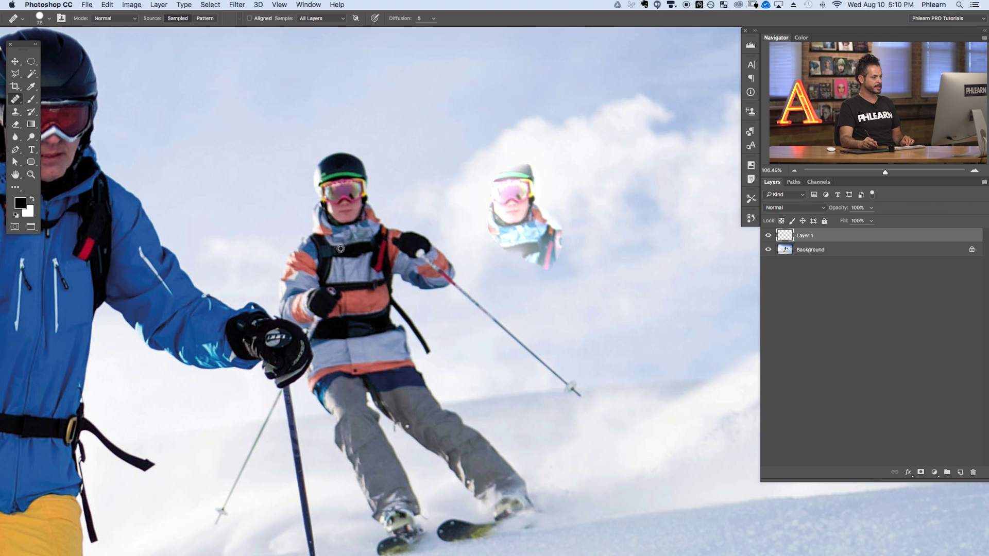
pyautogui.moveTo(510, 235)
pyautogui.mouseDown()
pyautogui.moveTo(573, 215)
pyautogui.moveTo(543, 251)
pyautogui.mouseUp()
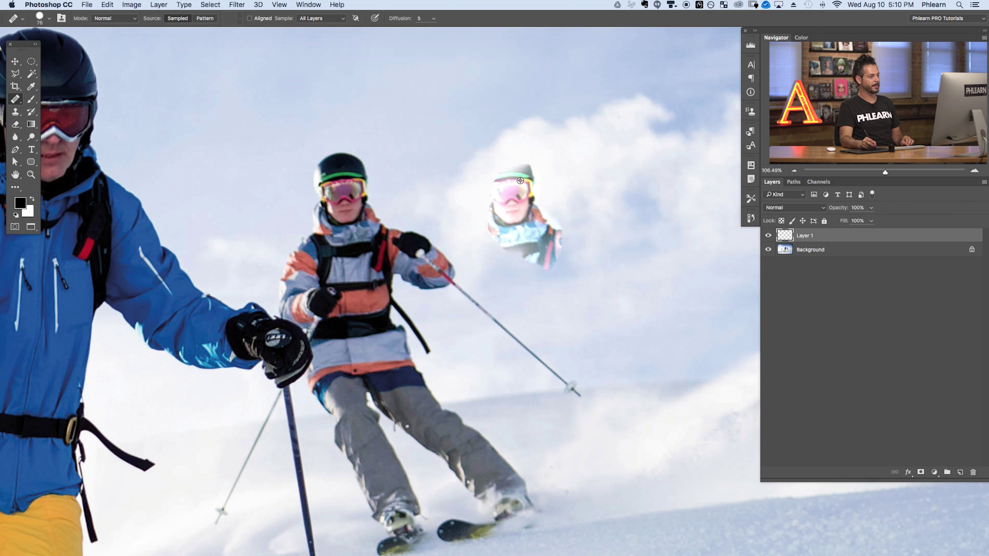
pyautogui.keyDown('alt'); pyautogui.click(346, 196); pyautogui.keyUp('alt')
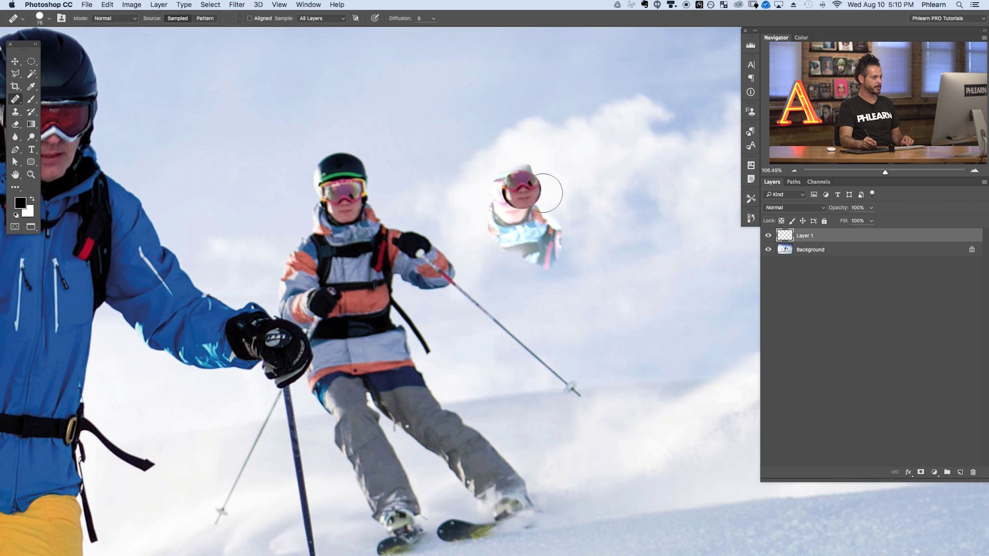
pyautogui.moveTo(557, 228); pyautogui.dragTo(556, 218)
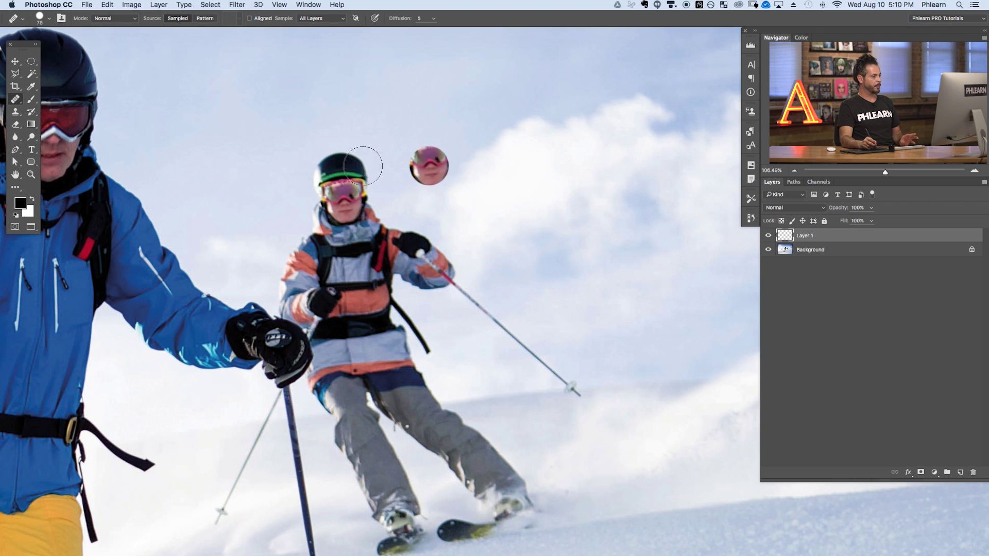
# Cover the orange-jacketed skier's head with sampled sky using the Clone Stamp on Layer 1.
pyautogui.click(17, 113)
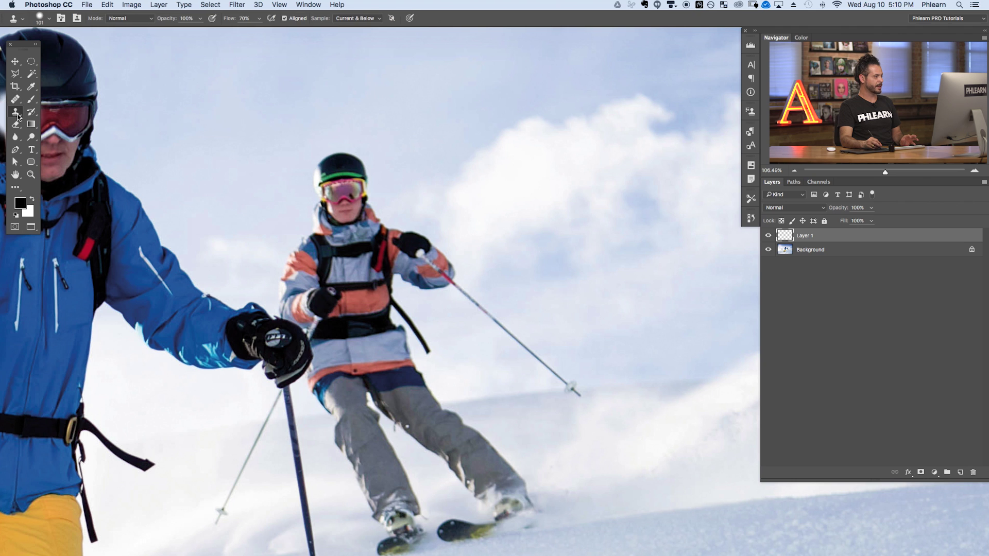
pyautogui.scroll(-2, 450, 227)
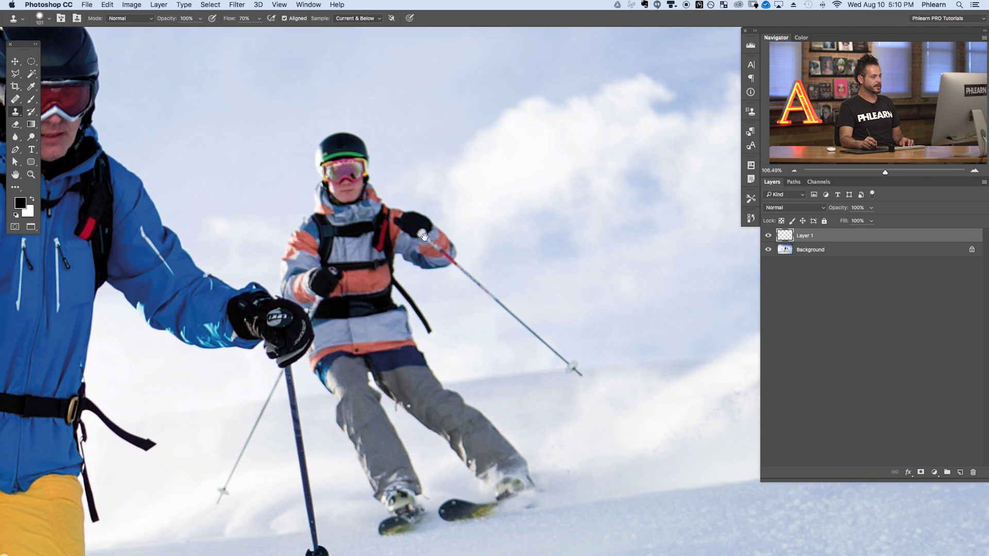
pyautogui.scroll(1, 424, 237)
pyautogui.press('super+minus')
pyautogui.press('super+minus')
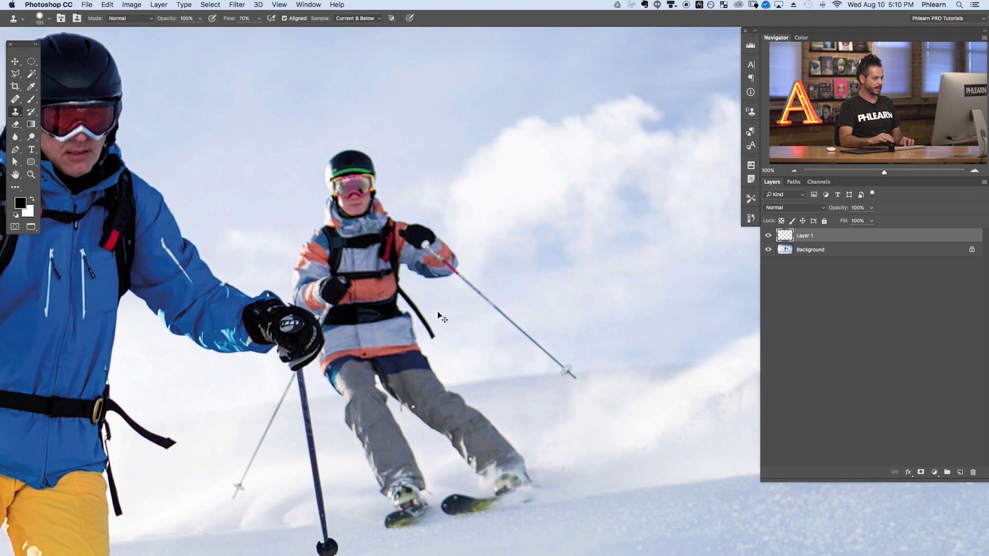
pyautogui.hscroll(2, 574, 345)
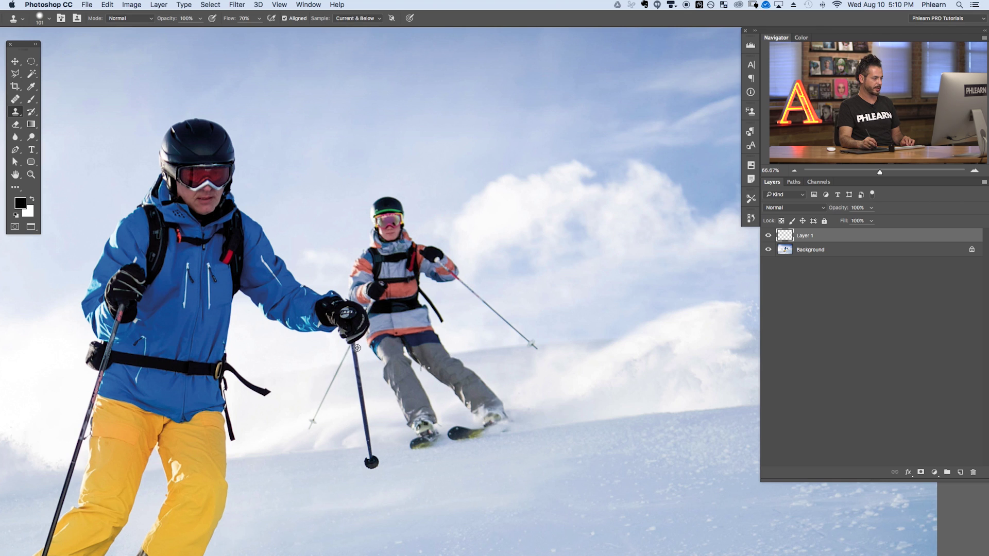
pyautogui.press('super+equal')
pyautogui.press('super+equal')
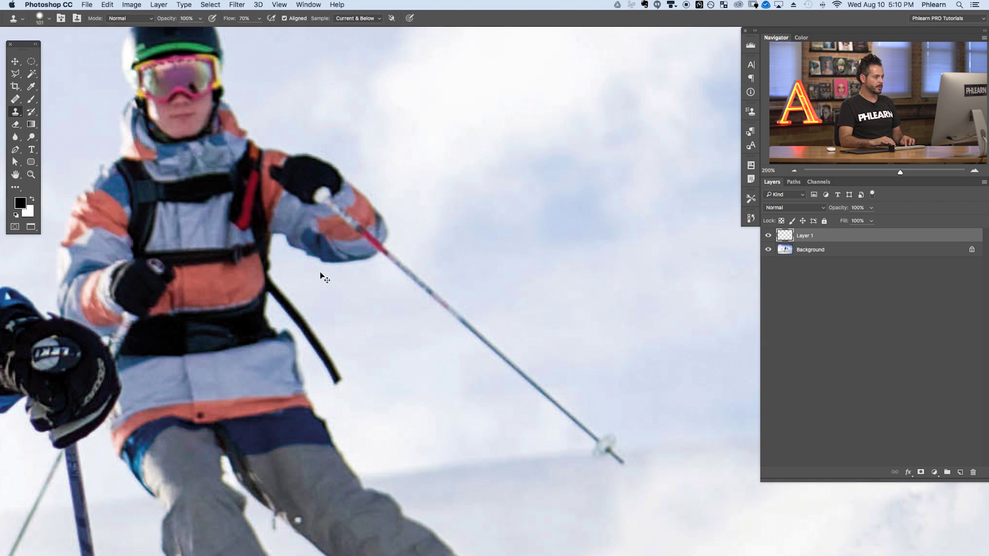
pyautogui.press('super+minus')
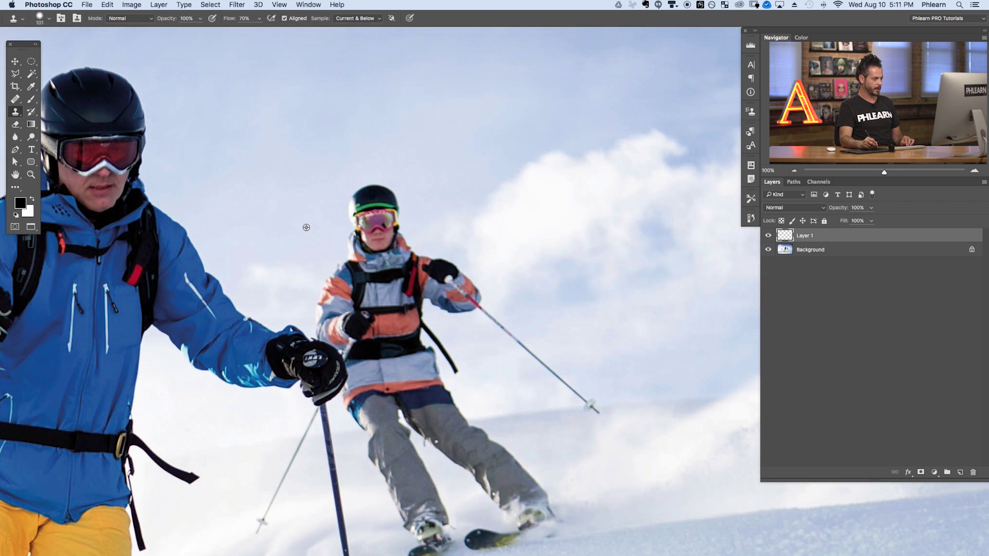
pyautogui.keyDown('alt'); pyautogui.click(298, 237); pyautogui.keyUp('alt')
pyautogui.moveTo(360, 243)
pyautogui.mouseDown()
pyautogui.moveTo(373, 225)
pyautogui.moveTo(378, 245)
pyautogui.moveTo(383, 229)
pyautogui.moveTo(345, 213)
pyautogui.moveTo(430, 211)
pyautogui.moveTo(413, 203)
pyautogui.moveTo(393, 242)
pyautogui.mouseUp()
pyautogui.keyDown('alt'); pyautogui.click(332, 213); pyautogui.keyUp('alt')
# Clone clouds and the distant ridge over the orange-jacketed skier's outstretched ski pole, including its tip.
pyautogui.keyDown('alt'); pyautogui.click(506, 252); pyautogui.keyUp('alt')
pyautogui.moveTo(453, 288)
pyautogui.mouseDown()
pyautogui.moveTo(497, 335)
pyautogui.moveTo(527, 344)
pyautogui.moveTo(521, 358)
pyautogui.moveTo(546, 359)
pyautogui.moveTo(533, 333)
pyautogui.moveTo(544, 361)
pyautogui.moveTo(573, 345)
pyautogui.moveTo(551, 369)
pyautogui.moveTo(577, 387)
pyautogui.moveTo(619, 385)
pyautogui.moveTo(593, 392)
pyautogui.mouseUp()
pyautogui.keyDown('ctrl'); pyautogui.keyDown('alt'); pyautogui.moveTo(596, 403); pyautogui.dragTo(590, 403); pyautogui.keyUp('alt'); pyautogui.keyUp('ctrl')
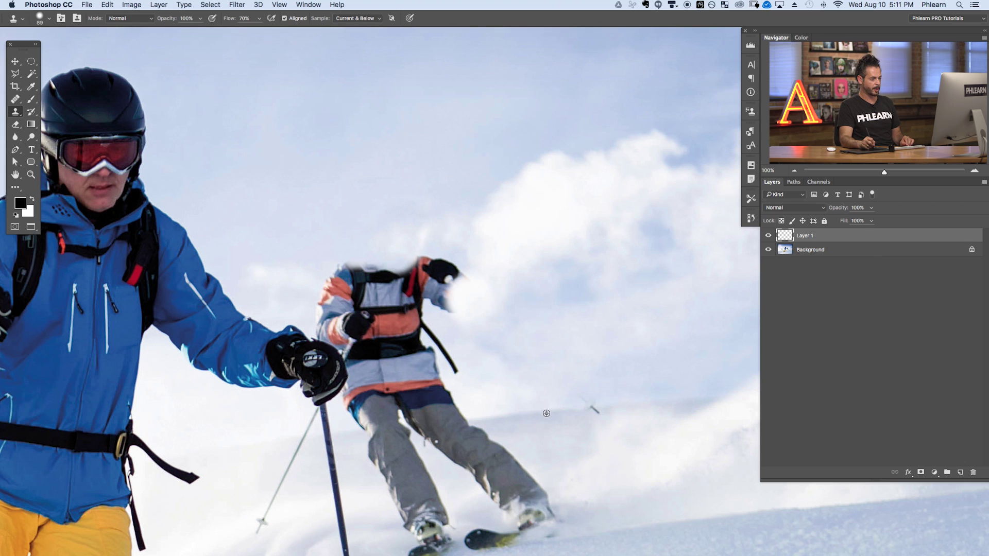
pyautogui.moveTo(577, 408); pyautogui.dragTo(589, 408)
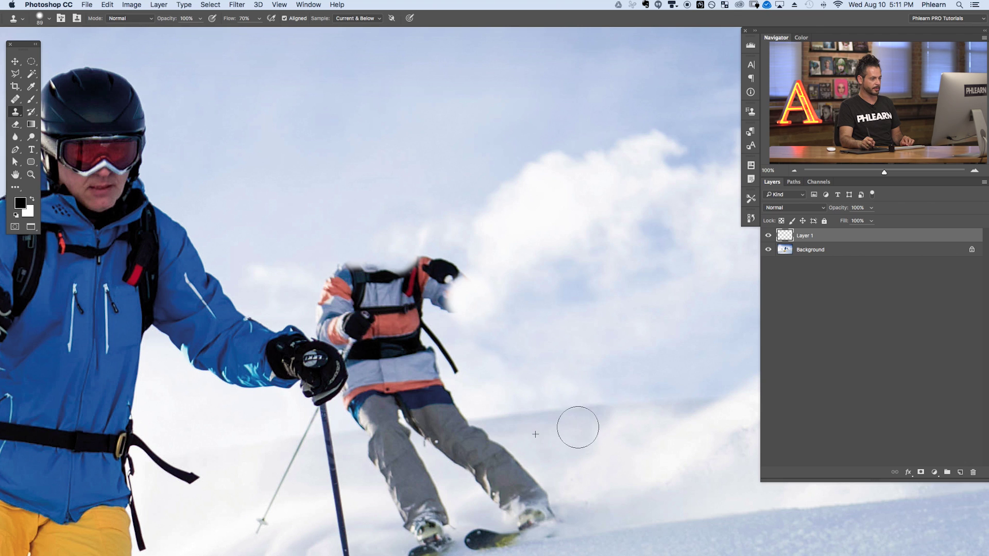
# Clone clouds over the orange-jacketed skier's raised arm, shoulders, and the outer side of his torso.
pyautogui.moveTo(433, 371)
pyautogui.mouseDown()
pyautogui.moveTo(451, 387)
pyautogui.moveTo(380, 383)
pyautogui.moveTo(375, 374)
pyautogui.moveTo(409, 379)
pyautogui.moveTo(430, 345)
pyautogui.moveTo(430, 315)
pyautogui.moveTo(465, 278)
pyautogui.moveTo(436, 288)
pyautogui.mouseUp()
pyautogui.moveTo(471, 309)
pyautogui.mouseDown()
pyautogui.moveTo(479, 313)
pyautogui.moveTo(467, 311)
pyautogui.mouseUp()
pyautogui.moveTo(497, 337); pyautogui.dragTo(487, 235)
pyautogui.moveTo(459, 303)
pyautogui.mouseDown()
pyautogui.moveTo(489, 294)
pyautogui.moveTo(479, 282)
pyautogui.moveTo(457, 283)
pyautogui.moveTo(465, 264)
pyautogui.mouseUp()
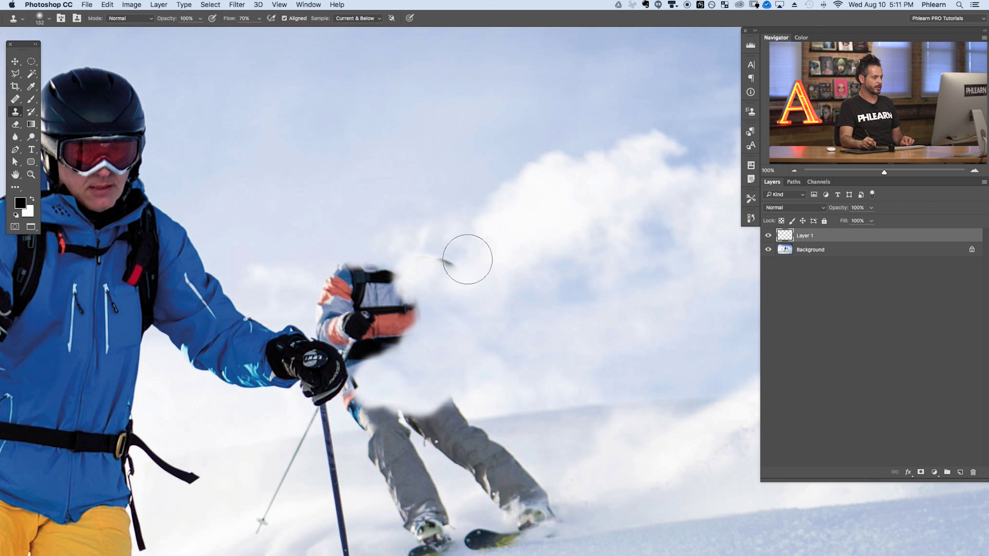
pyautogui.moveTo(350, 262)
pyautogui.mouseDown()
pyautogui.moveTo(325, 252)
pyautogui.moveTo(342, 279)
pyautogui.moveTo(373, 276)
pyautogui.moveTo(381, 264)
pyautogui.moveTo(394, 283)
pyautogui.moveTo(433, 262)
pyautogui.mouseUp()
pyautogui.moveTo(374, 276)
pyautogui.mouseDown()
pyautogui.moveTo(320, 309)
pyautogui.moveTo(327, 278)
pyautogui.mouseUp()
pyautogui.keyDown('alt'); pyautogui.click(315, 236); pyautogui.keyUp('alt')
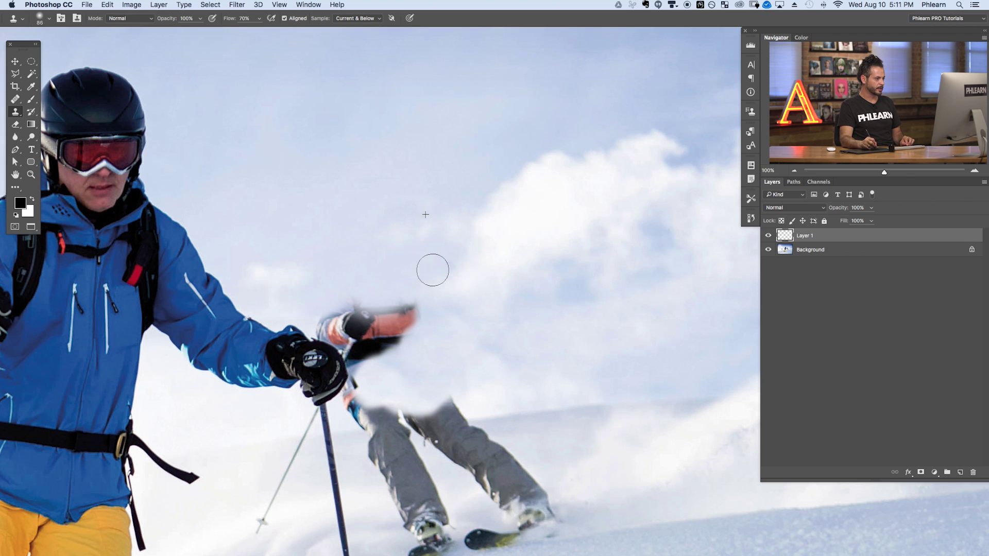
# Clone clouds over the skier's remaining forearm and torso, up to the front skier's glove.
pyautogui.moveTo(441, 304)
pyautogui.mouseDown()
pyautogui.moveTo(460, 317)
pyautogui.moveTo(420, 313)
pyautogui.moveTo(412, 293)
pyautogui.moveTo(420, 315)
pyautogui.moveTo(437, 310)
pyautogui.moveTo(449, 268)
pyautogui.moveTo(426, 342)
pyautogui.moveTo(384, 347)
pyautogui.moveTo(403, 326)
pyautogui.moveTo(375, 335)
pyautogui.moveTo(372, 357)
pyautogui.moveTo(342, 312)
pyautogui.moveTo(400, 316)
pyautogui.moveTo(380, 294)
pyautogui.moveTo(326, 321)
pyautogui.moveTo(355, 334)
pyautogui.moveTo(327, 312)
pyautogui.mouseUp()
pyautogui.keyDown('alt'); pyautogui.click(452, 311); pyautogui.keyUp('alt')
pyautogui.keyDown('alt'); pyautogui.click(307, 247); pyautogui.keyUp('alt')
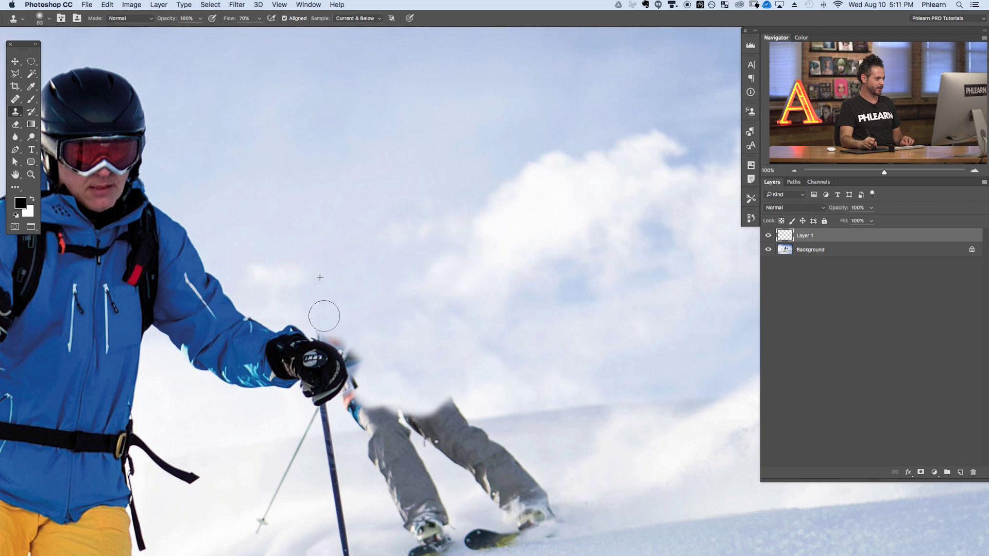
pyautogui.click(354, 340)
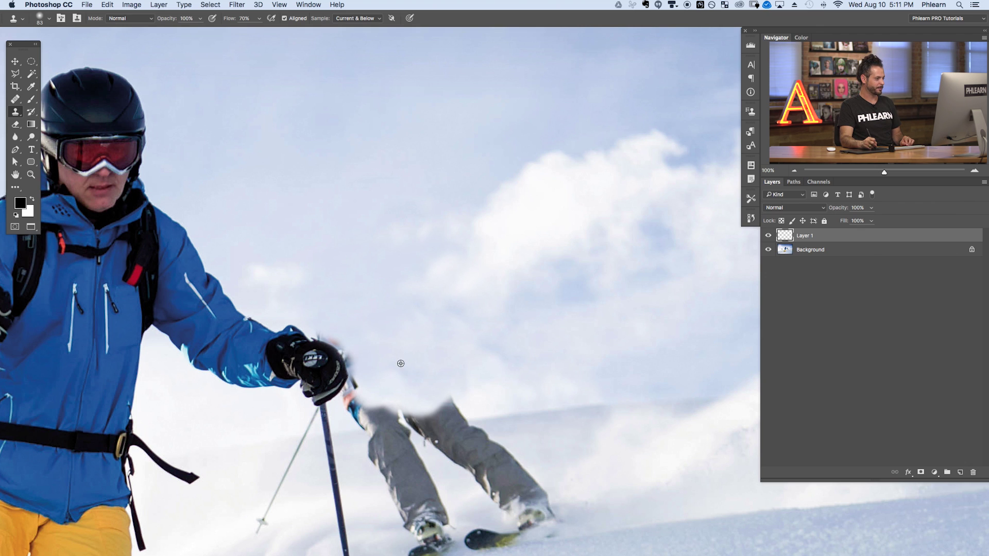
# Clone clouds over the background skier's waist and the upper edge of his grey trousers.
pyautogui.keyDown('alt'); pyautogui.click(476, 377); pyautogui.keyUp('alt')
pyautogui.moveTo(469, 398); pyautogui.dragTo(397, 409)
pyautogui.moveTo(457, 402)
pyautogui.mouseDown()
pyautogui.moveTo(356, 408)
pyautogui.moveTo(361, 416)
pyautogui.mouseUp()
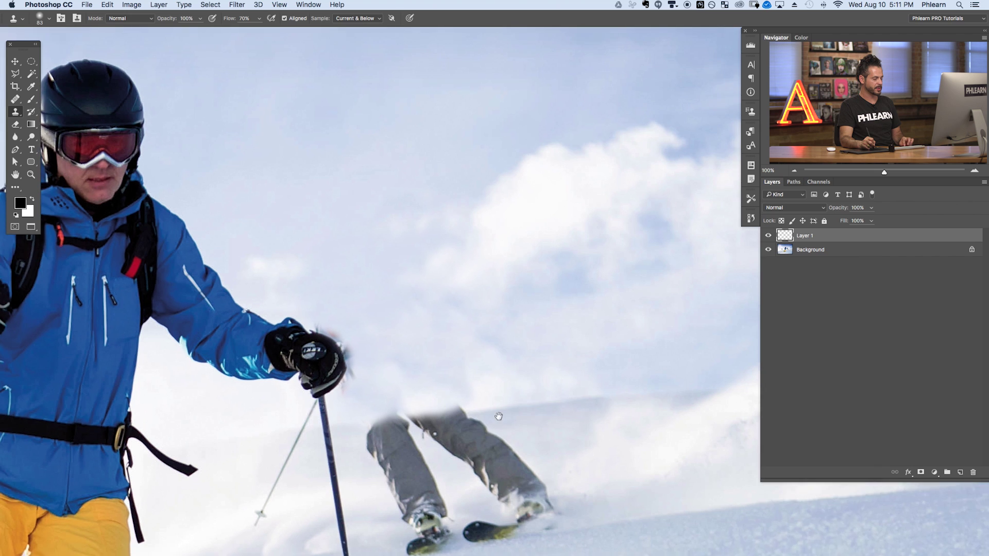
# Clone the ridge line, blowing snow and slope over the background skier's legs, boots and skis.
pyautogui.scroll(-3, 496, 424)
pyautogui.moveTo(477, 395); pyautogui.dragTo(463, 394)
pyautogui.moveTo(492, 360); pyautogui.dragTo(512, 351)
pyautogui.keyDown('alt'); pyautogui.click(530, 348); pyautogui.keyUp('alt')
pyautogui.moveTo(420, 354)
pyautogui.mouseDown()
pyautogui.moveTo(425, 378)
pyautogui.moveTo(447, 370)
pyautogui.moveTo(448, 378)
pyautogui.moveTo(424, 386)
pyautogui.moveTo(381, 357)
pyautogui.moveTo(343, 389)
pyautogui.moveTo(357, 370)
pyautogui.moveTo(374, 397)
pyautogui.moveTo(473, 371)
pyautogui.moveTo(460, 396)
pyautogui.moveTo(486, 385)
pyautogui.moveTo(491, 405)
pyautogui.moveTo(503, 390)
pyautogui.moveTo(467, 377)
pyautogui.moveTo(501, 385)
pyautogui.moveTo(480, 369)
pyautogui.moveTo(488, 374)
pyautogui.moveTo(483, 399)
pyautogui.moveTo(515, 401)
pyautogui.mouseUp()
pyautogui.moveTo(505, 433)
pyautogui.mouseDown()
pyautogui.moveTo(472, 413)
pyautogui.moveTo(434, 415)
pyautogui.moveTo(436, 404)
pyautogui.moveTo(449, 452)
pyautogui.moveTo(481, 433)
pyautogui.moveTo(499, 454)
pyautogui.moveTo(523, 449)
pyautogui.moveTo(519, 467)
pyautogui.moveTo(454, 465)
pyautogui.moveTo(444, 477)
pyautogui.moveTo(492, 475)
pyautogui.mouseUp()
pyautogui.keyDown('alt'); pyautogui.click(513, 397); pyautogui.keyUp('alt')
pyautogui.keyDown('alt'); pyautogui.click(471, 407); pyautogui.keyUp('alt')
pyautogui.moveTo(508, 409)
pyautogui.mouseDown()
pyautogui.moveTo(498, 446)
pyautogui.moveTo(495, 427)
pyautogui.moveTo(455, 449)
pyautogui.moveTo(387, 460)
pyautogui.moveTo(386, 422)
pyautogui.moveTo(368, 429)
pyautogui.moveTo(404, 397)
pyautogui.moveTo(360, 393)
pyautogui.moveTo(373, 387)
pyautogui.moveTo(384, 406)
pyautogui.moveTo(454, 430)
pyautogui.moveTo(383, 414)
pyautogui.moveTo(351, 422)
pyautogui.moveTo(349, 411)
pyautogui.moveTo(363, 427)
pyautogui.moveTo(349, 441)
pyautogui.moveTo(409, 424)
pyautogui.moveTo(443, 430)
pyautogui.moveTo(425, 461)
pyautogui.moveTo(403, 466)
pyautogui.moveTo(396, 405)
pyautogui.moveTo(391, 427)
pyautogui.moveTo(375, 387)
pyautogui.moveTo(340, 361)
pyautogui.moveTo(368, 350)
pyautogui.moveTo(335, 365)
pyautogui.moveTo(442, 348)
pyautogui.mouseUp()
pyautogui.keyDown('alt'); pyautogui.click(470, 418); pyautogui.keyUp('alt')
pyautogui.keyDown('alt'); pyautogui.click(446, 408); pyautogui.keyUp('alt')
pyautogui.moveTo(413, 480)
pyautogui.mouseDown()
pyautogui.moveTo(377, 477)
pyautogui.moveTo(389, 477)
pyautogui.moveTo(385, 494)
pyautogui.moveTo(416, 504)
pyautogui.moveTo(406, 504)
pyautogui.moveTo(436, 493)
pyautogui.mouseUp()
pyautogui.keyDown('alt'); pyautogui.click(407, 505); pyautogui.keyUp('alt')
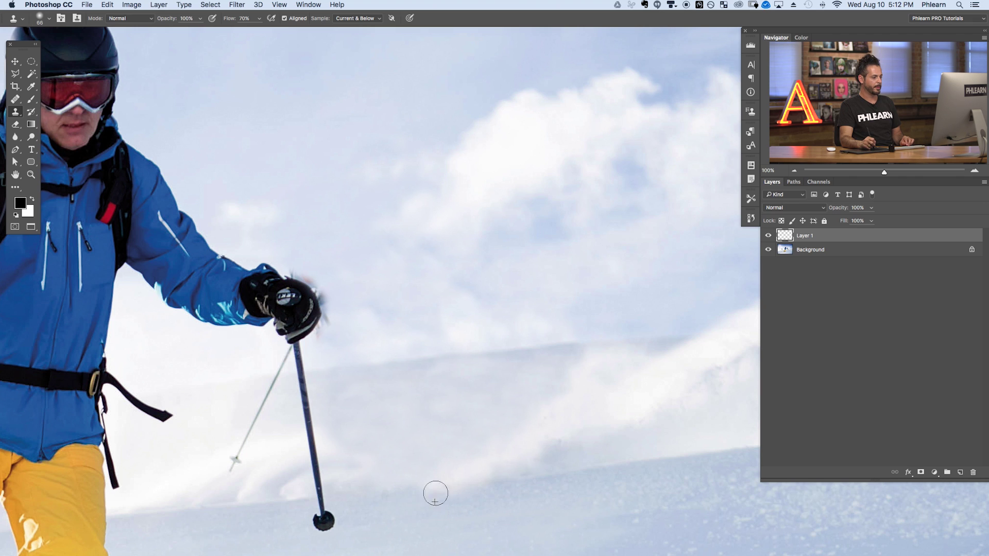
# Clone snow over the background skier's leftover thin ski pole, reducing the brush near the front skier's glove.
pyautogui.keyDown('alt'); pyautogui.click(215, 450); pyautogui.keyUp('alt')
pyautogui.moveTo(229, 464); pyautogui.dragTo(276, 389)
pyautogui.moveTo(269, 390)
pyautogui.keyDown('ctrl'); pyautogui.keyDown('alt'); pyautogui.mouseDown()
pyautogui.moveTo(259, 393)
pyautogui.moveTo(269, 364)
pyautogui.mouseUp(); pyautogui.keyUp('alt'); pyautogui.keyUp('ctrl')
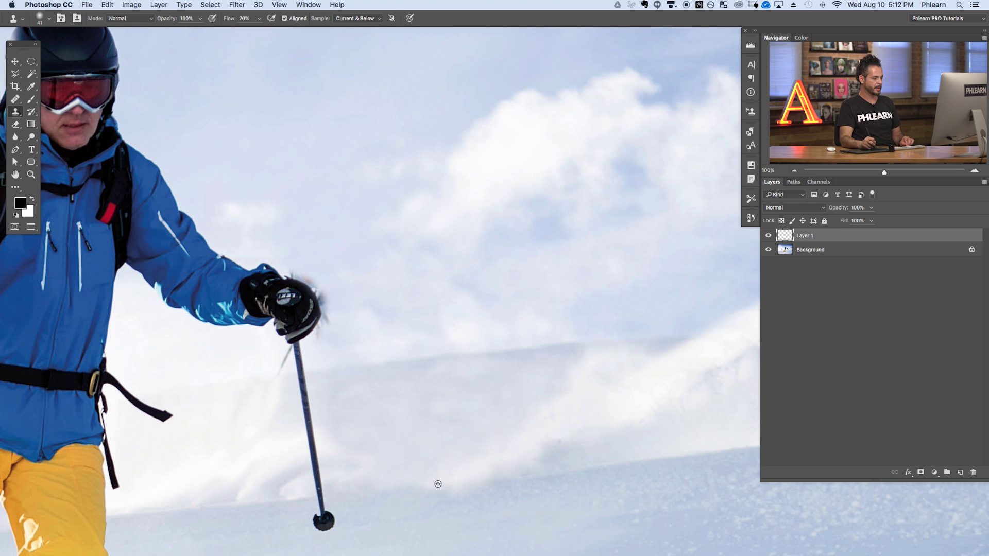
pyautogui.moveTo(262, 369); pyautogui.dragTo(279, 352)
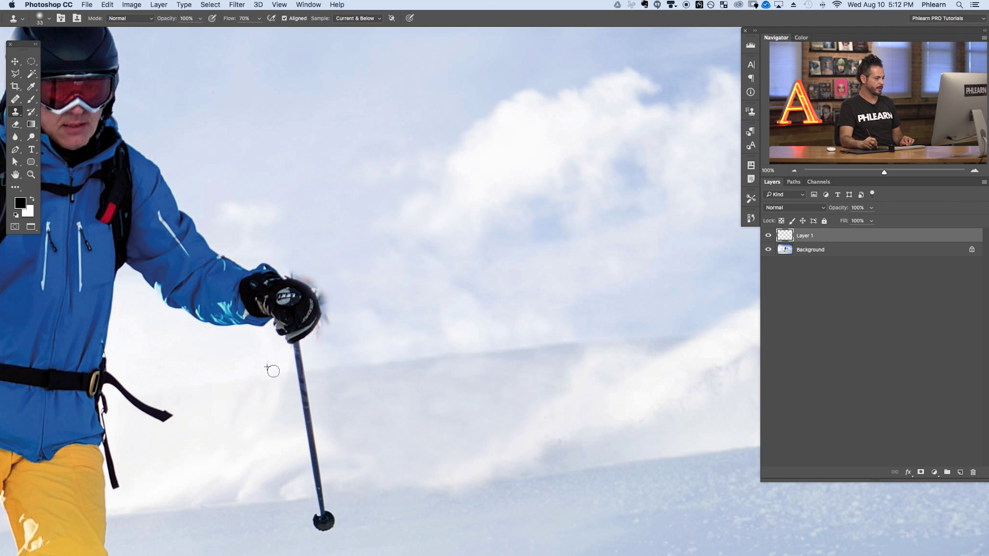
# Clone cloud texture over the smeared jacket remnants around the outer edge of the front skier's glove.
pyautogui.press('super+plus')
pyautogui.press('super+plus')
pyautogui.moveTo(301, 417); pyautogui.dragTo(601, 349)
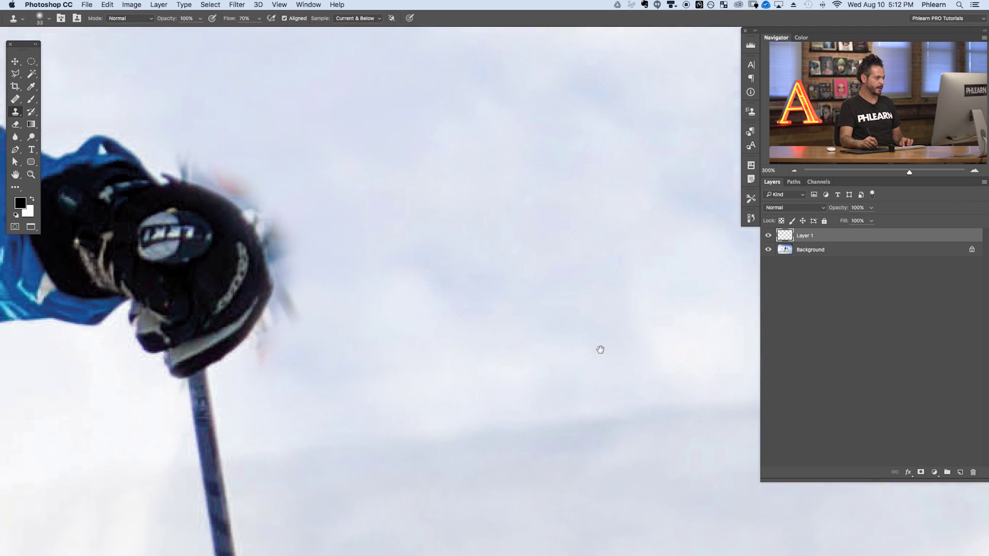
pyautogui.moveTo(319, 347); pyautogui.dragTo(422, 436)
pyautogui.moveTo(387, 218); pyautogui.dragTo(381, 216)
pyautogui.moveTo(311, 243)
pyautogui.mouseDown()
pyautogui.moveTo(284, 258)
pyautogui.moveTo(334, 279)
pyautogui.moveTo(356, 305)
pyautogui.moveTo(341, 259)
pyautogui.moveTo(386, 353)
pyautogui.moveTo(382, 400)
pyautogui.moveTo(366, 429)
pyautogui.moveTo(388, 396)
pyautogui.moveTo(354, 440)
pyautogui.moveTo(385, 407)
pyautogui.moveTo(372, 431)
pyautogui.moveTo(431, 407)
pyautogui.moveTo(398, 426)
pyautogui.moveTo(389, 355)
pyautogui.moveTo(403, 348)
pyautogui.moveTo(326, 236)
pyautogui.mouseUp()
# Erase the cloned paint that overlaps the edge of the front skier's glove on Layer 1 with the Eraser.
pyautogui.press('e')
pyautogui.moveTo(316, 314); pyautogui.dragTo(175, 314)
pyautogui.moveTo(391, 286)
pyautogui.mouseDown()
pyautogui.moveTo(419, 287)
pyautogui.moveTo(331, 309)
pyautogui.moveTo(320, 303)
pyautogui.mouseUp()
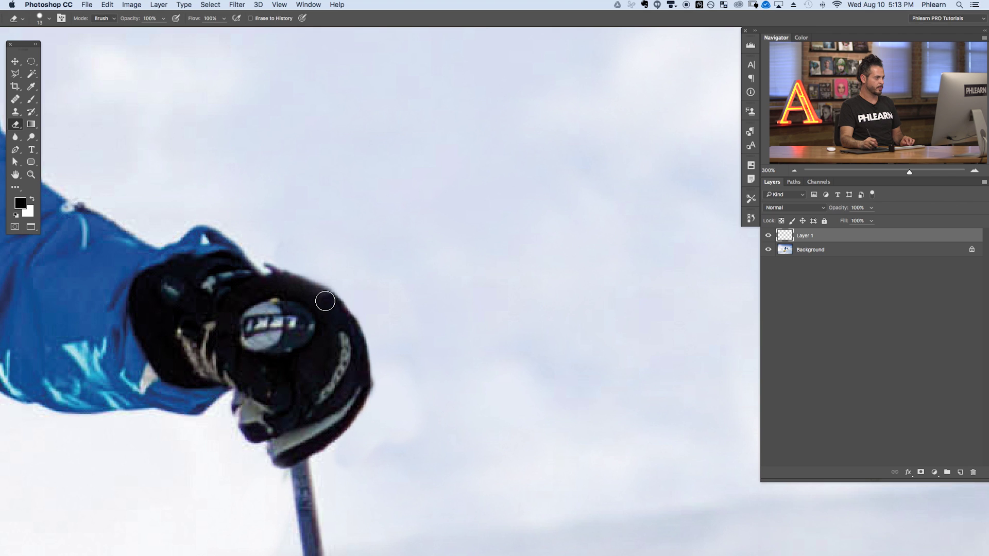
# Compare the whole photo before and after the retouching by toggling the visibility of Layer 1.
pyautogui.press('super+1')
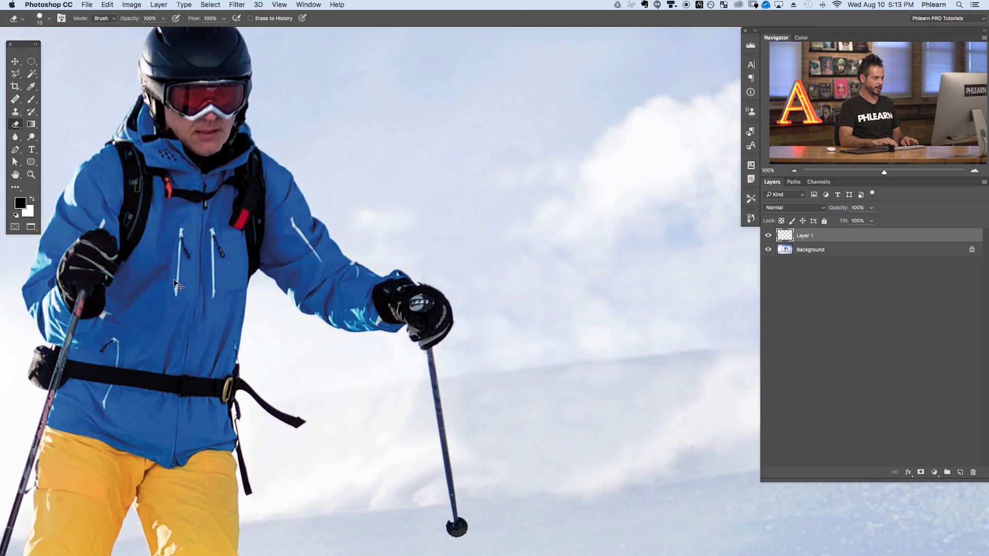
pyautogui.press('super+minus')
pyautogui.press('super+minus')
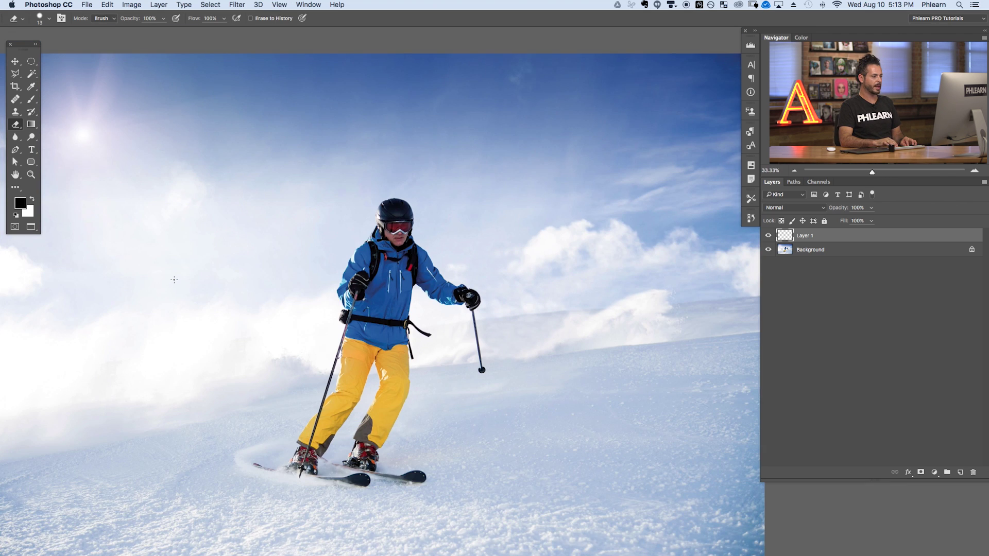
pyautogui.moveTo(533, 306); pyautogui.dragTo(547, 322)
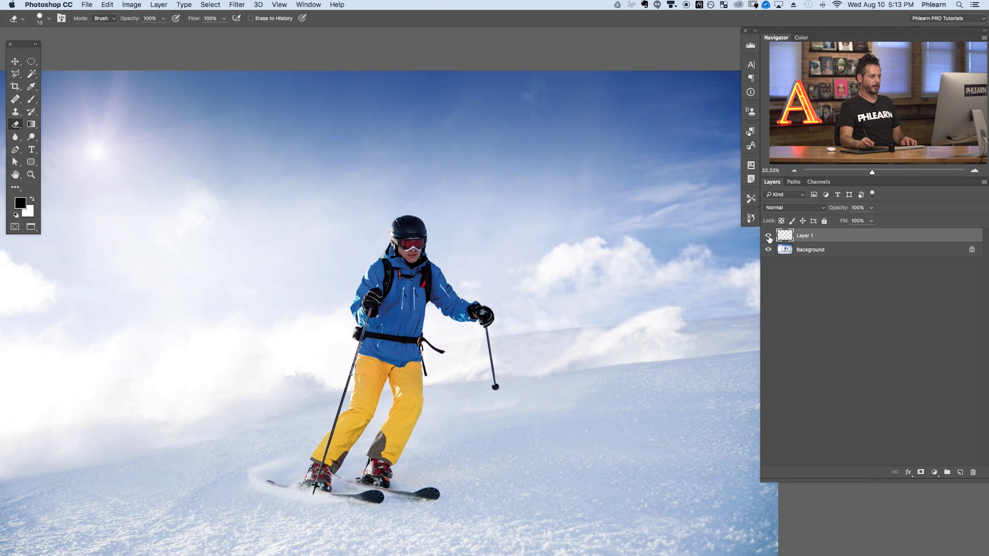
pyautogui.click(769, 237)
pyautogui.click(767, 237)
pyautogui.click(767, 236)
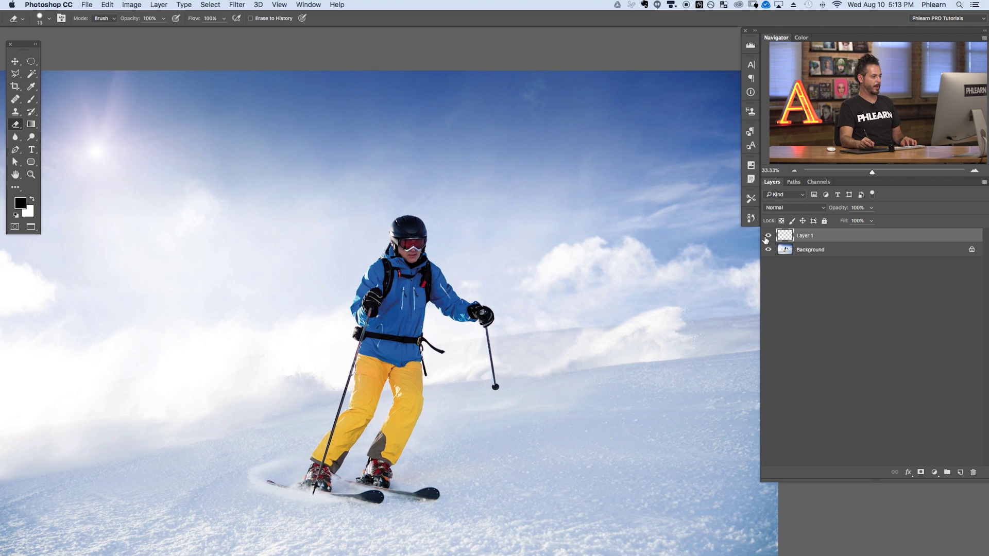
pyautogui.click(767, 236)
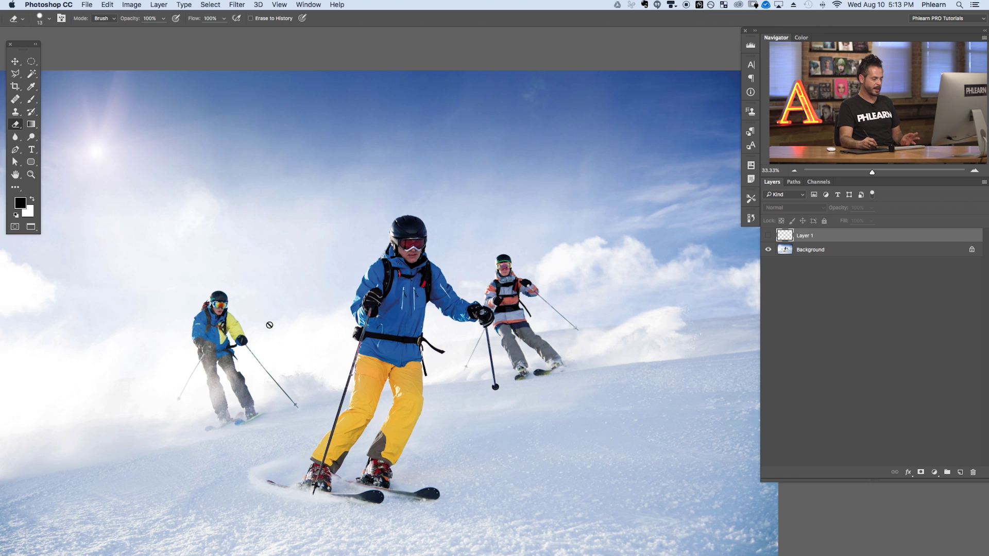
pyautogui.click(13, 102)
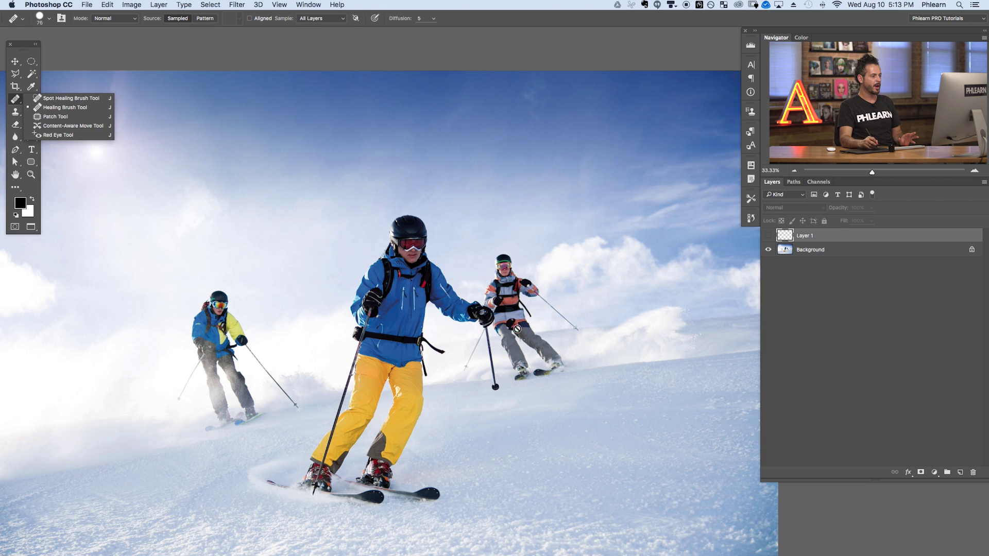
pyautogui.moveTo(542, 302); pyautogui.dragTo(512, 297)
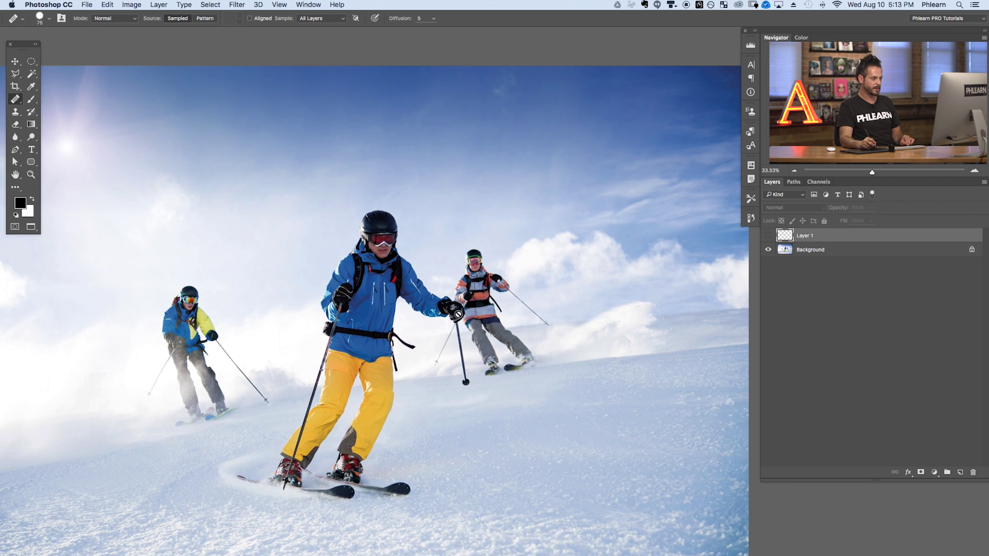
# Leave the Layer 1 retouching hidden and duplicate the Background layer.
pyautogui.click(768, 236)
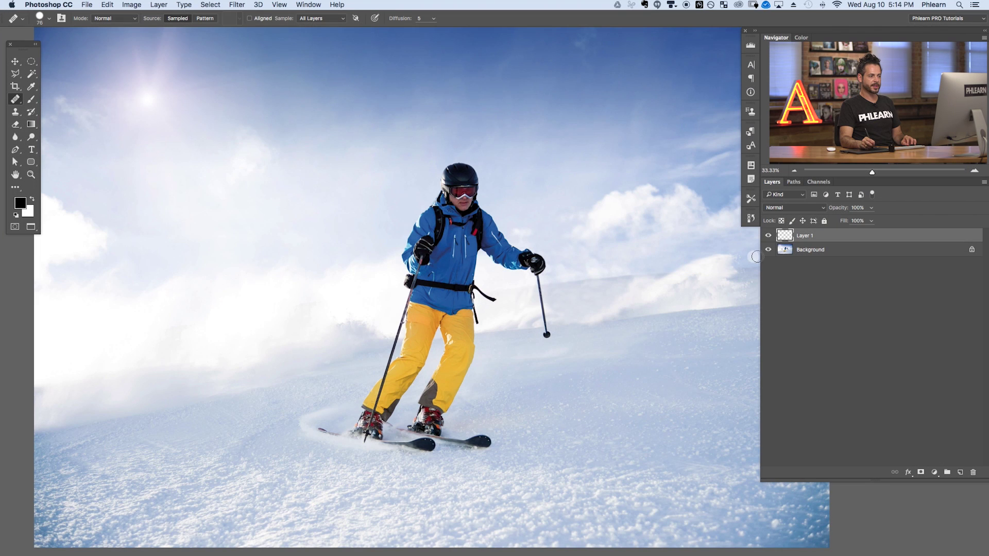
pyautogui.click(768, 235)
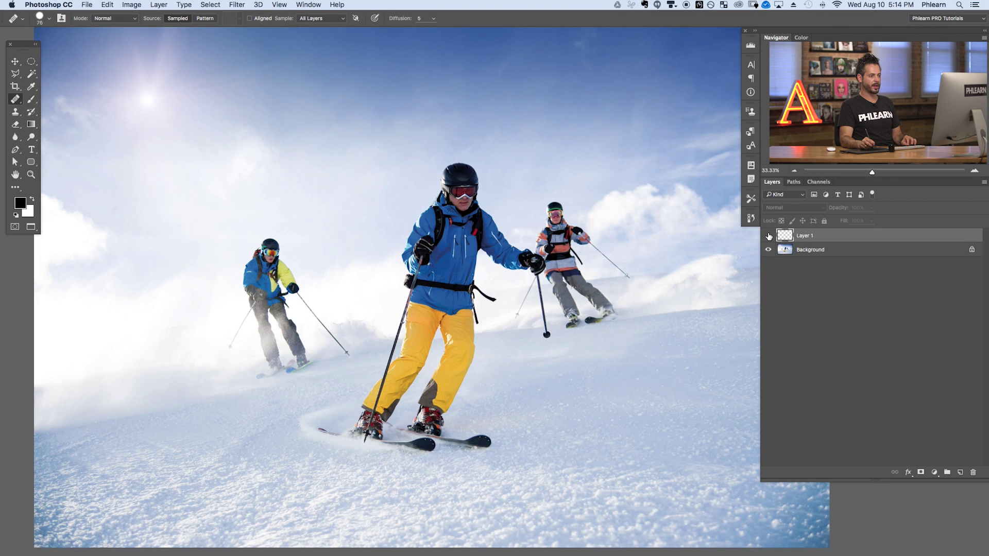
pyautogui.click(804, 250)
pyautogui.moveTo(874, 256); pyautogui.dragTo(962, 473)
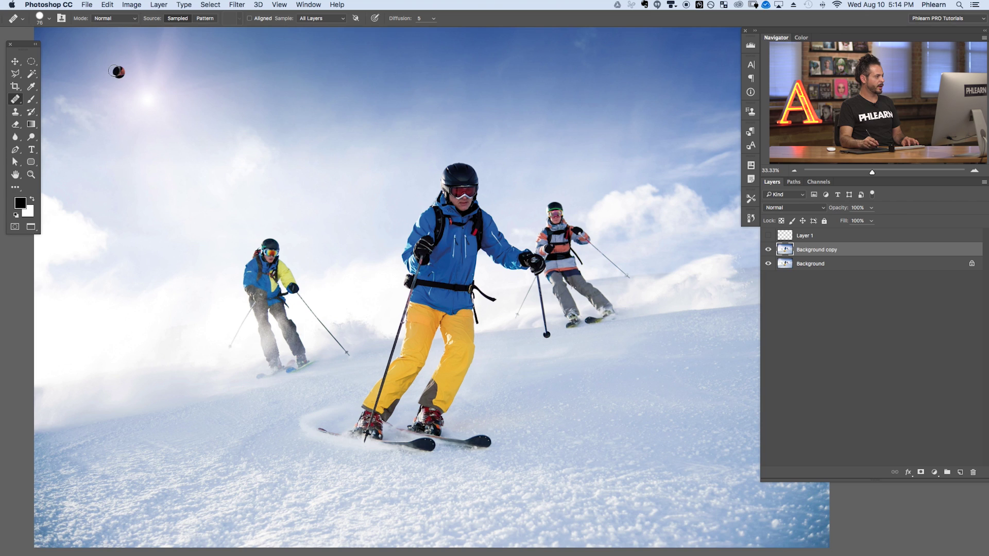
# Select the background skier in the blue and yellow jacket, including poles and skis, with a loose freehand Lasso outline.
pyautogui.click(20, 76)
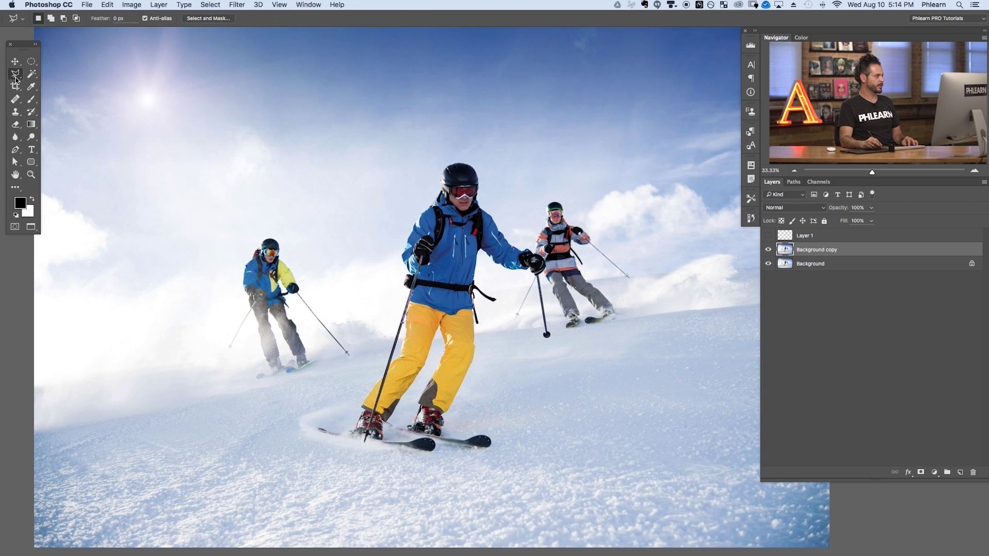
pyautogui.click(50, 75)
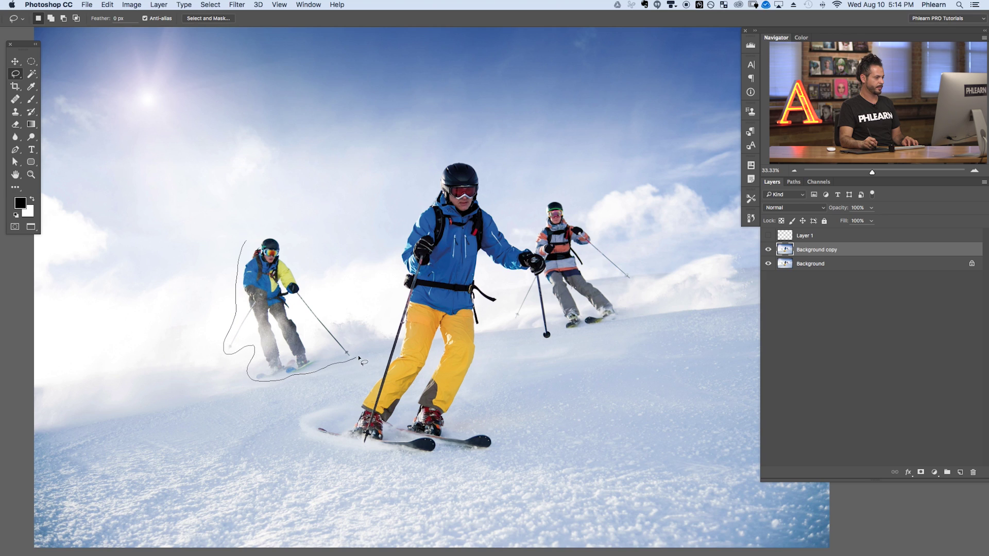
pyautogui.moveTo(250, 236); pyautogui.dragTo(252, 233)
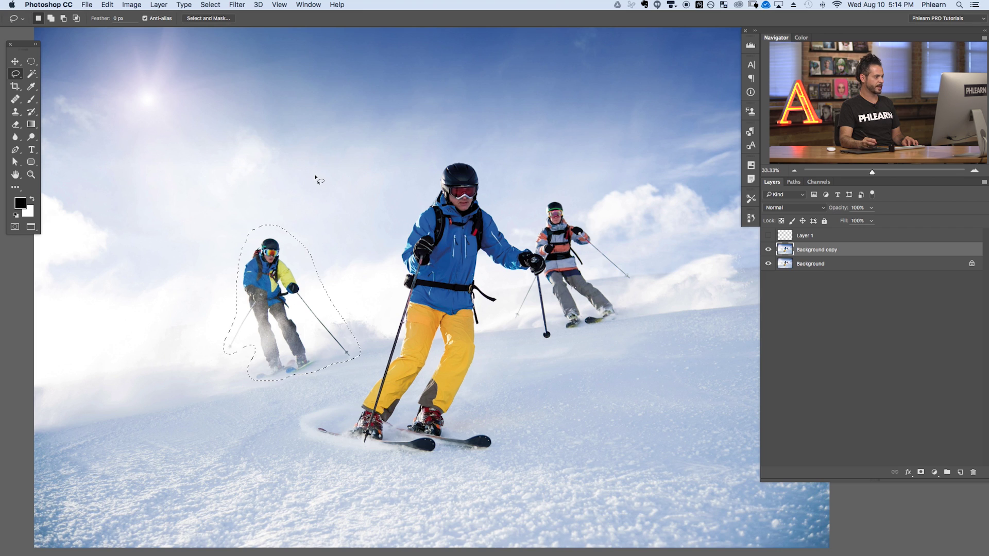
# Fill the selected skier area with Content-Aware contents, using Color Adaptation, Normal mode and 100% opacity.
pyautogui.click(109, 5)
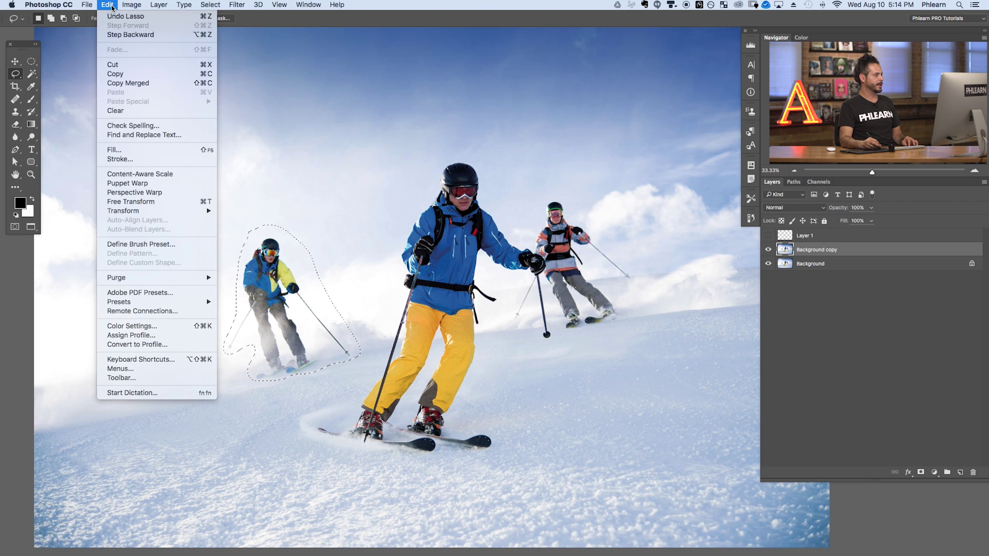
pyautogui.click(144, 150)
pyautogui.moveTo(135, 59); pyautogui.dragTo(138, 66)
pyautogui.click(153, 83)
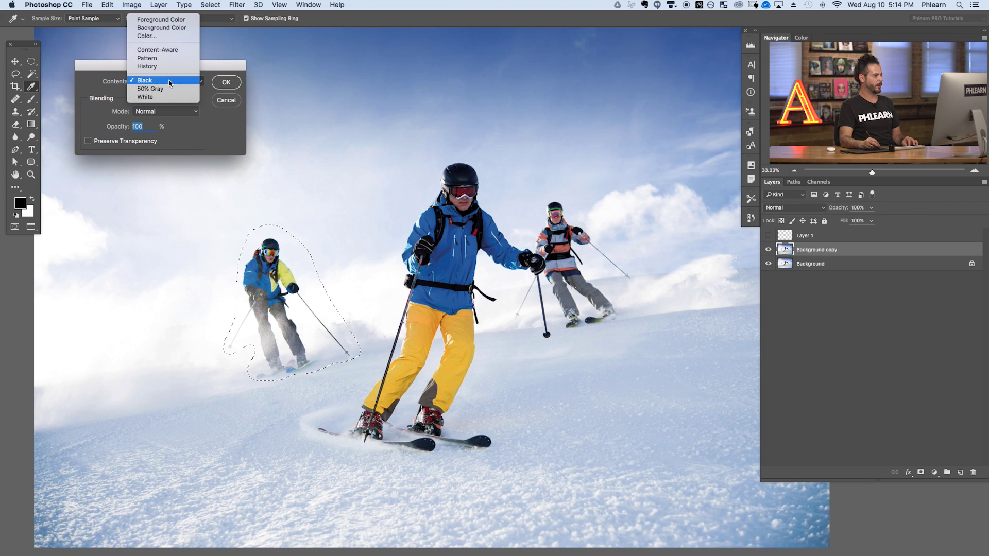
pyautogui.click(179, 50)
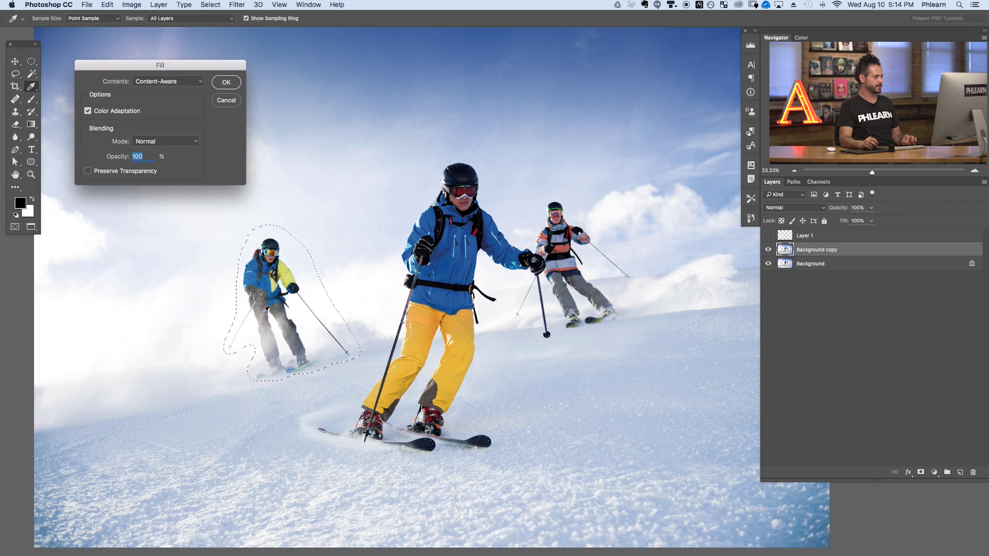
pyautogui.click(226, 82)
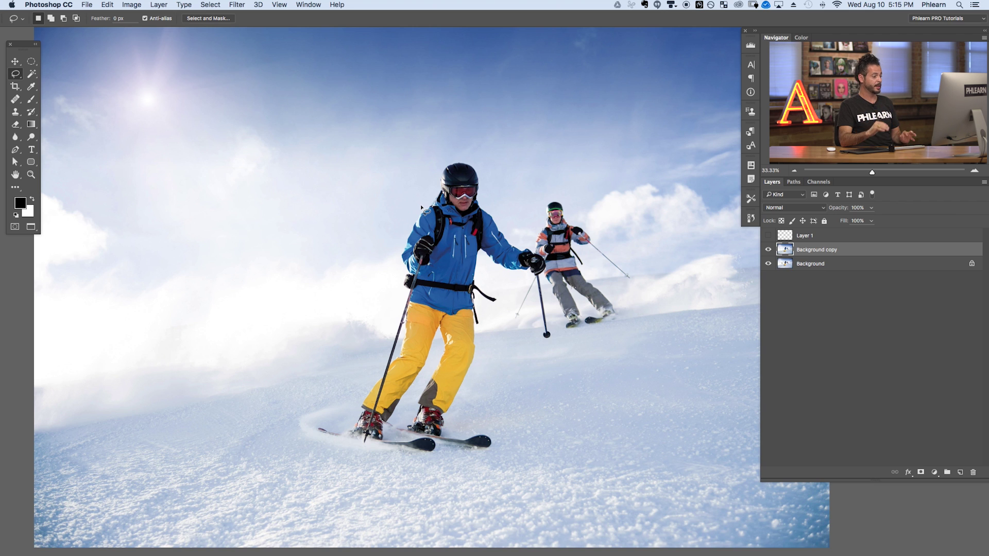
# Lasso the orange-jacketed skier's upper body and outer pole, replace them with a Content-Aware Fill, and deselect.
pyautogui.press('super+equal')
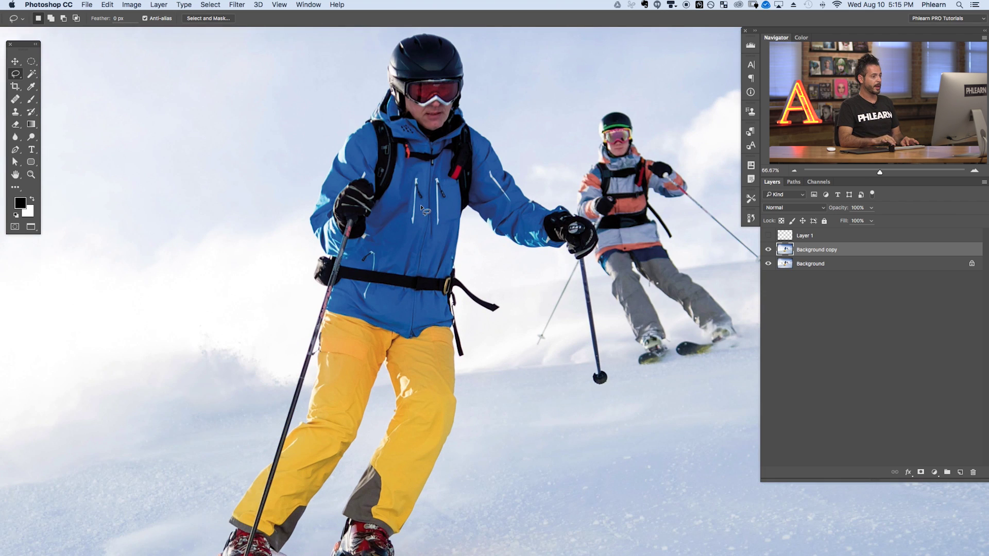
pyautogui.moveTo(566, 328); pyautogui.dragTo(349, 410)
pyautogui.press('super+equal')
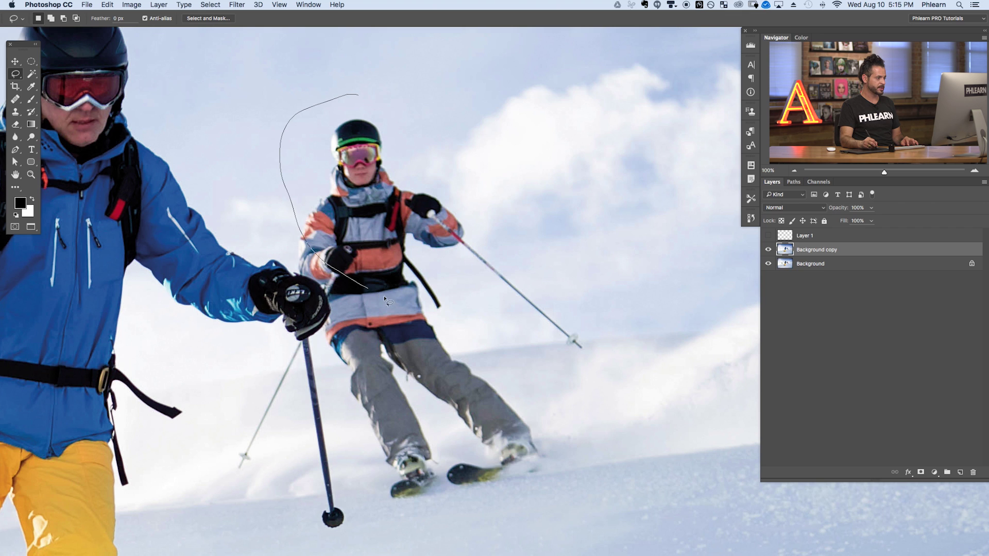
pyautogui.moveTo(608, 347)
pyautogui.mouseDown()
pyautogui.moveTo(558, 264)
pyautogui.moveTo(460, 157)
pyautogui.moveTo(401, 109)
pyautogui.moveTo(400, 88)
pyautogui.mouseUp()
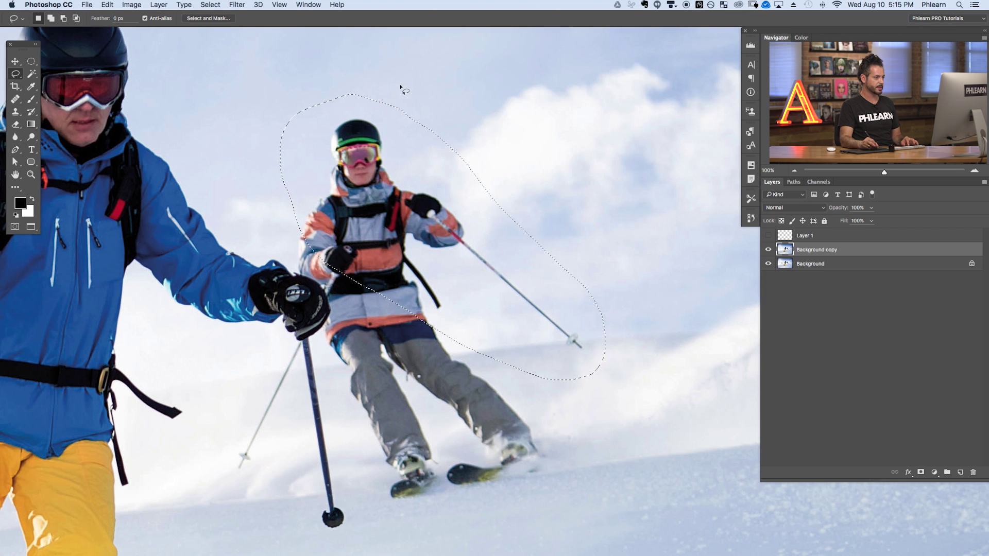
pyautogui.hotkey('shift', 'BackSpace')
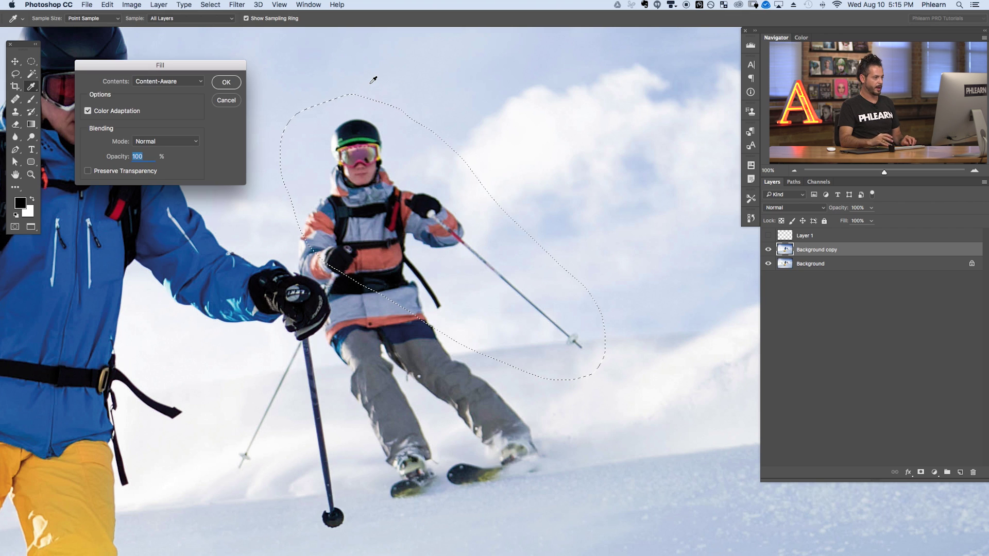
pyautogui.click(227, 83)
pyautogui.press('super+d')
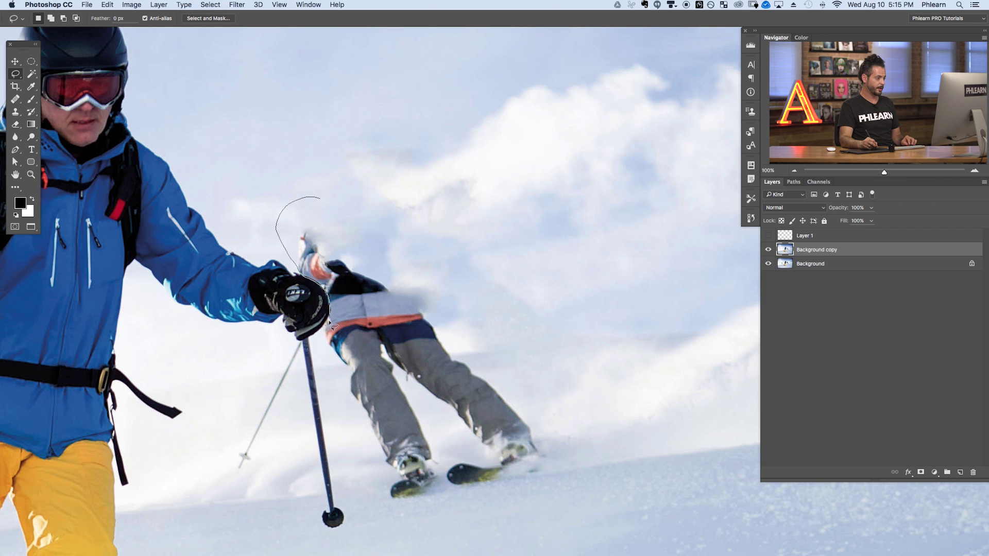
# Lasso the orange-jacketed skier's remaining torso, legs and skis along the front skier's glove, fill them with Content-Aware, and deselect.
pyautogui.moveTo(375, 504)
pyautogui.mouseDown()
pyautogui.moveTo(442, 525)
pyautogui.moveTo(546, 507)
pyautogui.mouseUp()
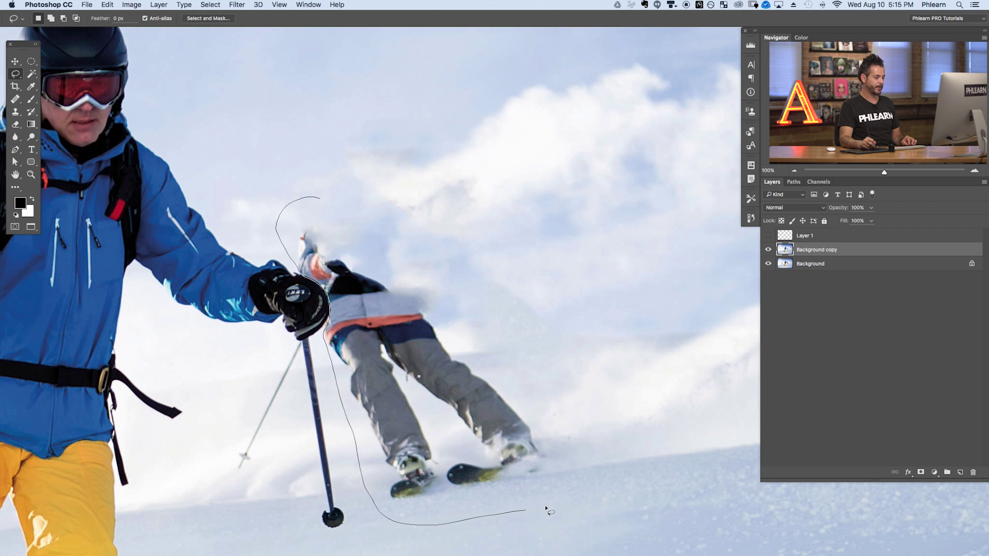
pyautogui.moveTo(423, 234)
pyautogui.mouseDown()
pyautogui.moveTo(372, 201)
pyautogui.moveTo(317, 198)
pyautogui.mouseUp()
pyautogui.hotkey('shift', 'BackSpace')
pyautogui.press('Return')
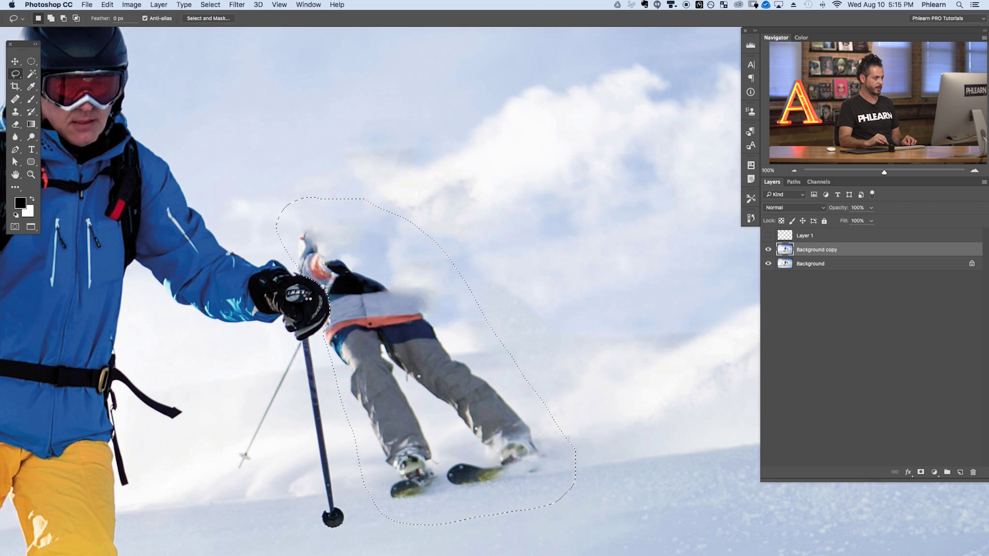
pyautogui.hotkey('ctrl', 'd')
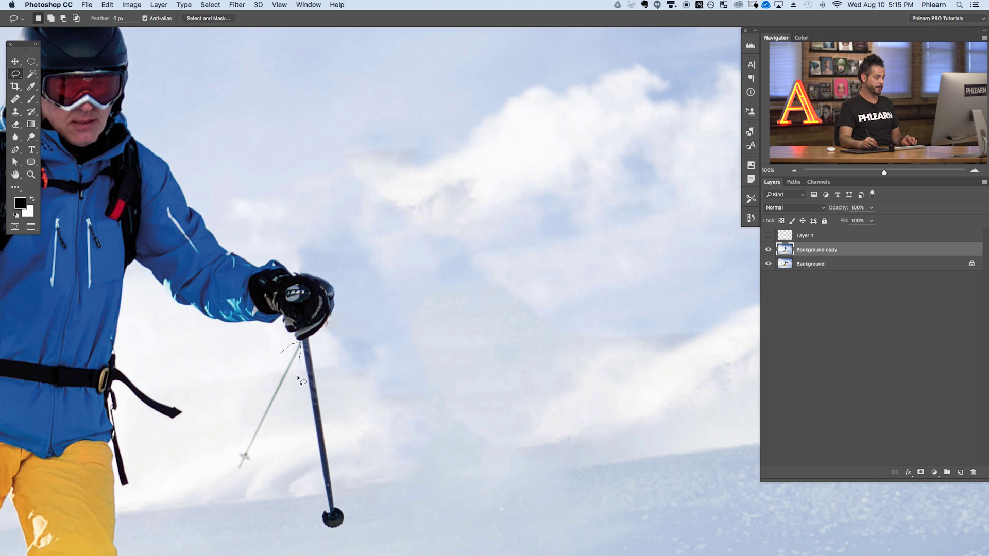
# Lasso the leftover thin ski pole below the front skier's glove and remove it with a Content-Aware Fill.
pyautogui.moveTo(236, 443); pyautogui.dragTo(267, 346)
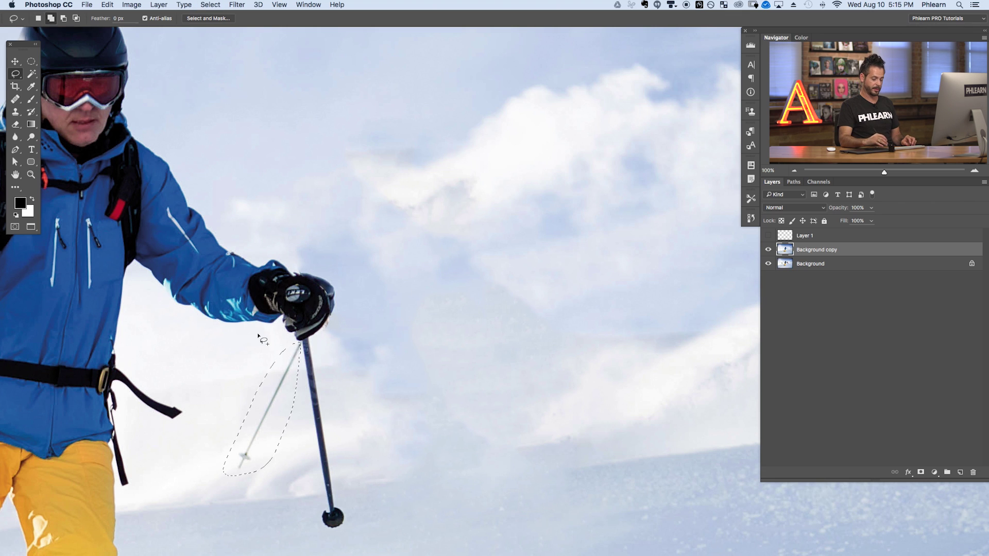
pyautogui.click(108, 4)
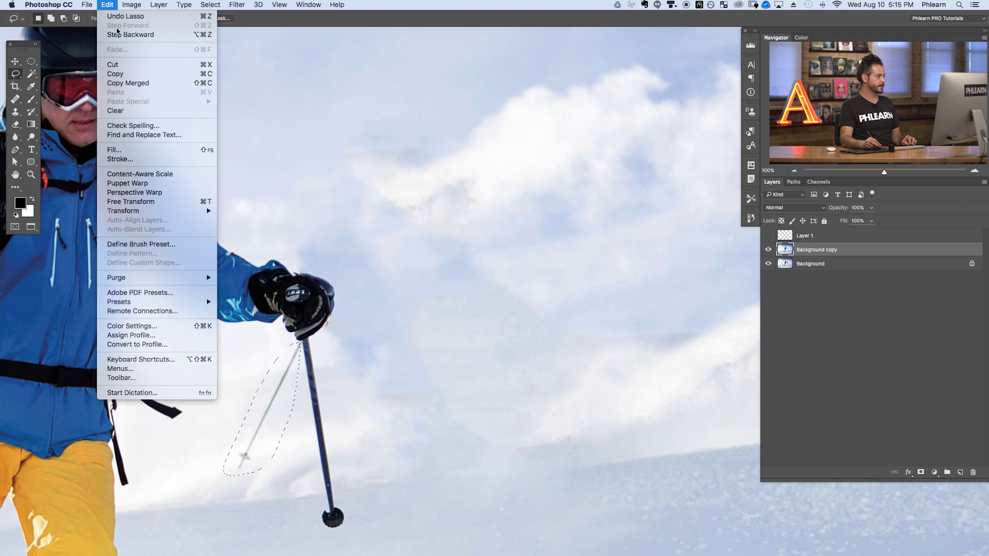
pyautogui.click(145, 150)
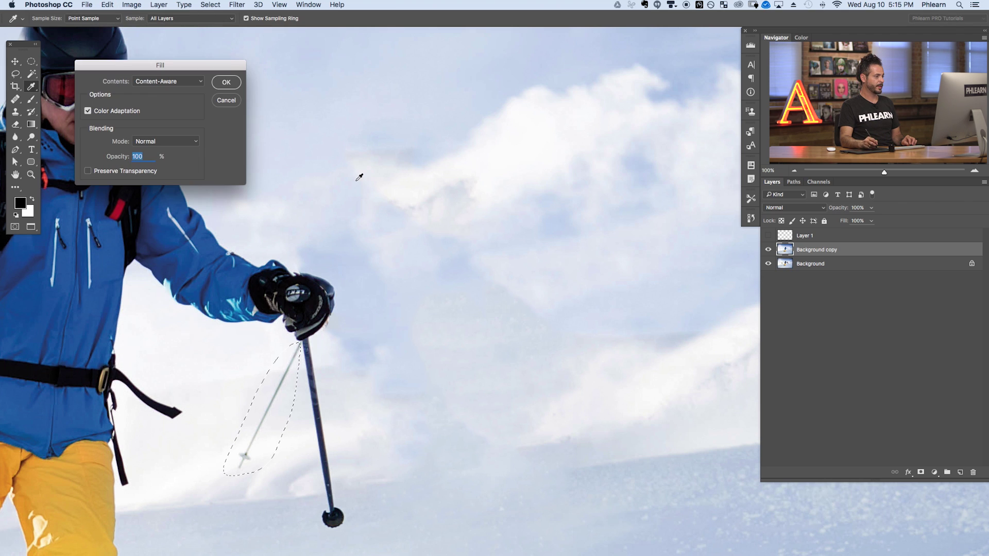
pyautogui.click(233, 82)
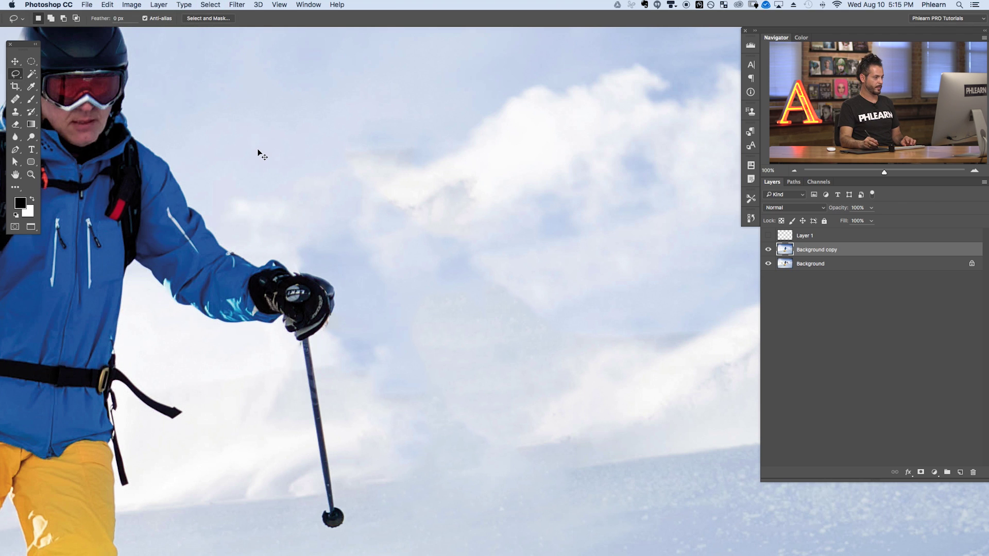
# Examine the Content-Aware filled clouds and snow around the front skier for leftover artifacts, both in the whole photo and close up.
pyautogui.press('super+minus')
pyautogui.press('super+minus')
pyautogui.press('super+minus')
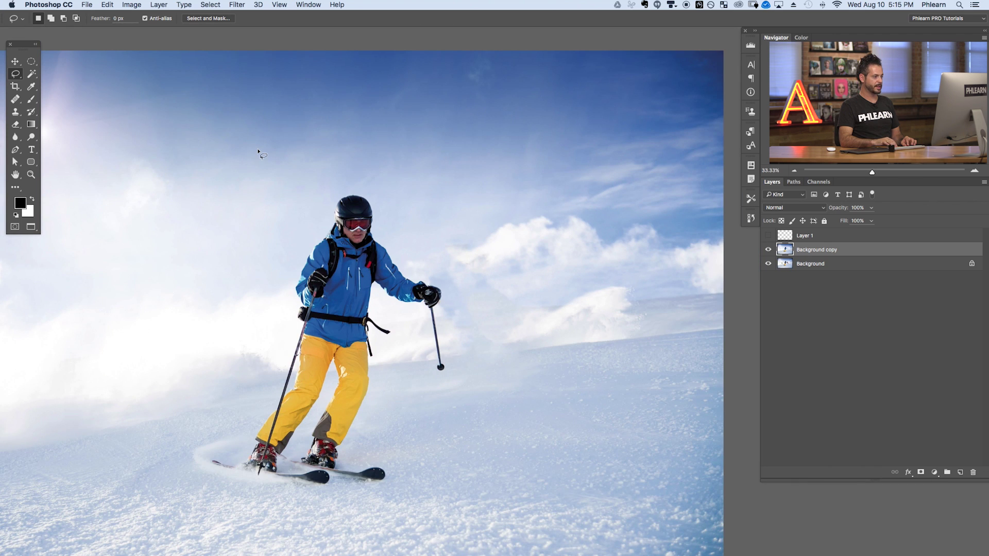
pyautogui.moveTo(343, 343); pyautogui.dragTo(372, 344)
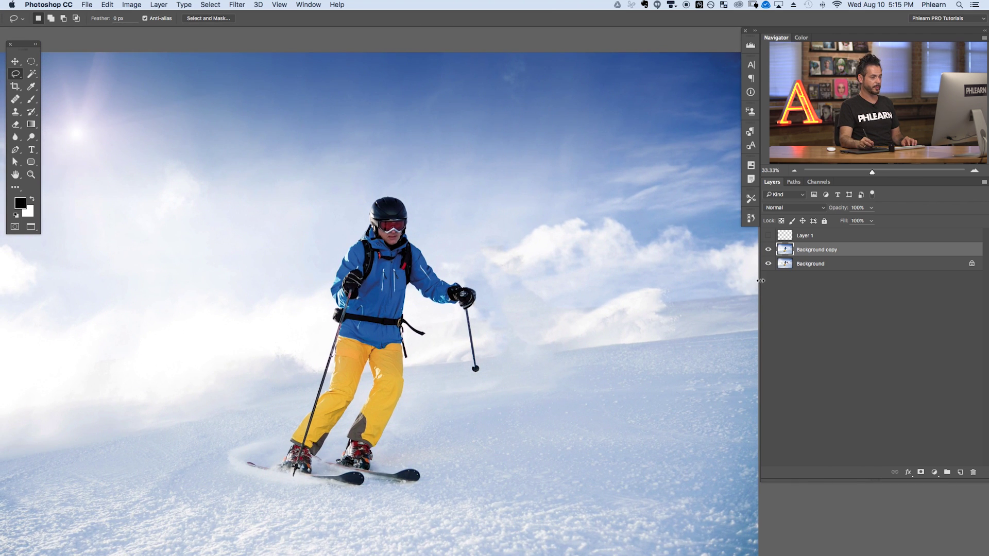
pyautogui.press('super+equal')
pyautogui.press('super+equal')
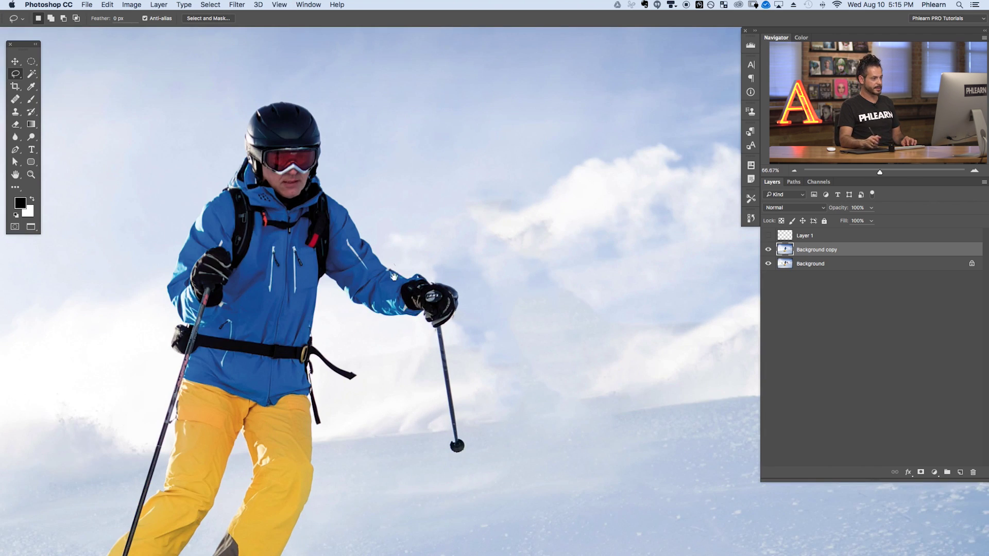
pyautogui.hscroll(3, 466, 292)
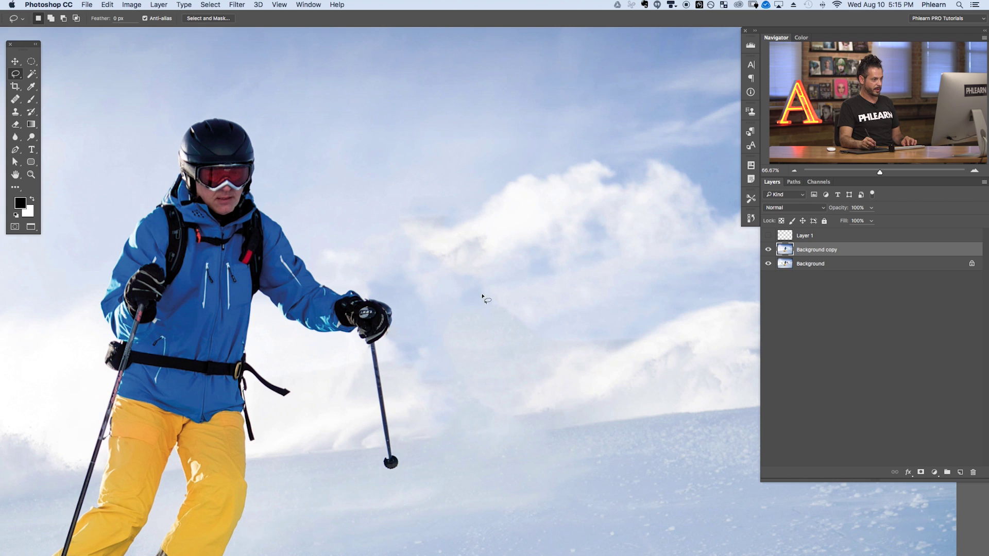
pyautogui.press('super+minus')
pyautogui.press('super+minus')
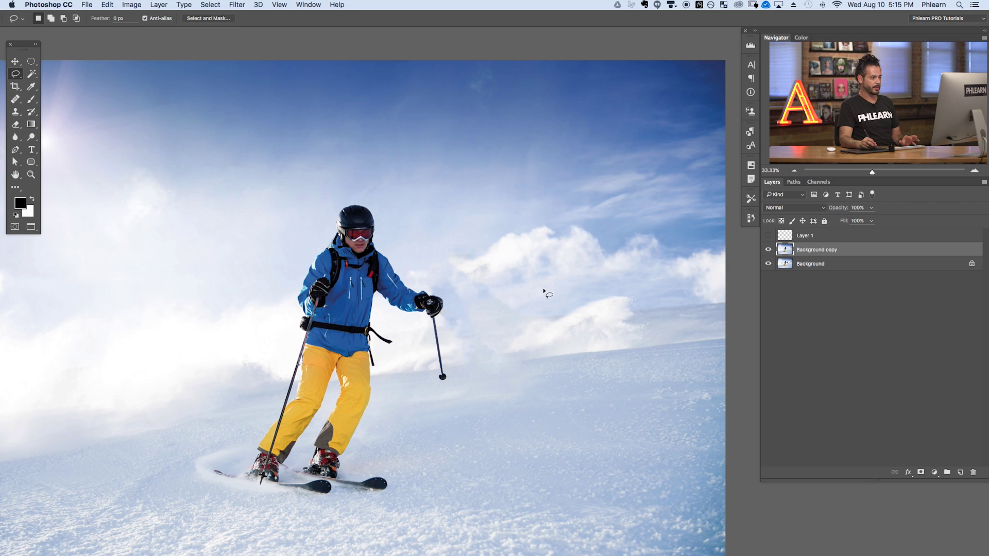
# Compare the Content-Aware result on Background copy with the manual retouching on Layer 1 and the original by toggling layer visibility.
pyautogui.click(768, 246)
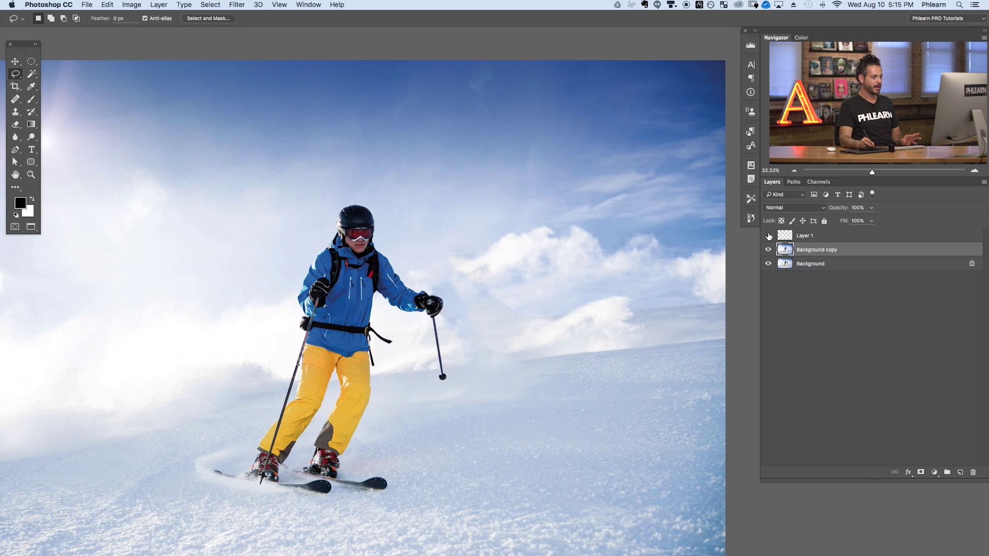
pyautogui.click(768, 236)
pyautogui.click(768, 236)
pyautogui.click(768, 236)
pyautogui.click(768, 236)
pyautogui.click(768, 236)
pyautogui.click(768, 235)
pyautogui.click(769, 237)
pyautogui.click(769, 250)
pyautogui.click(769, 237)
pyautogui.click(770, 237)
pyautogui.click(769, 237)
pyautogui.click(769, 237)
pyautogui.click(769, 237)
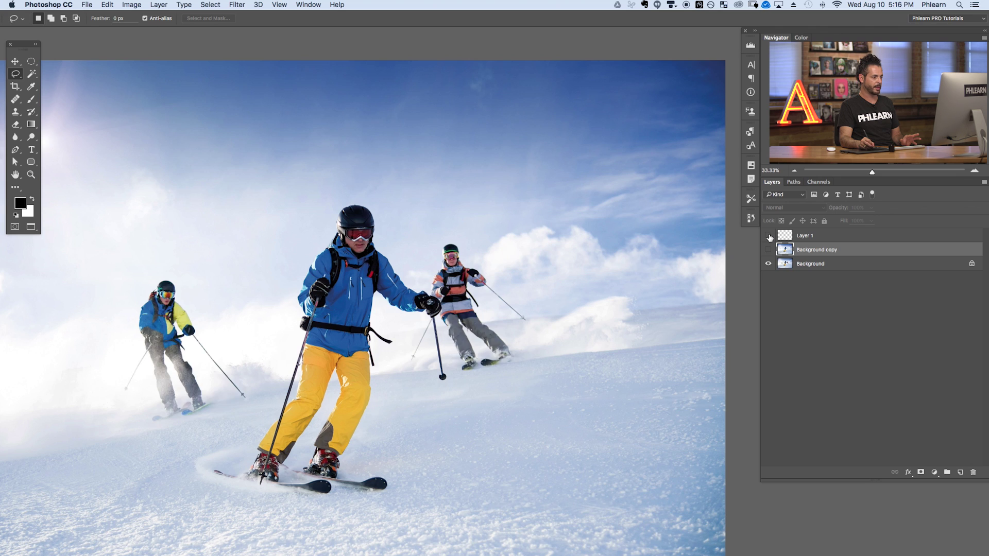
pyautogui.click(769, 237)
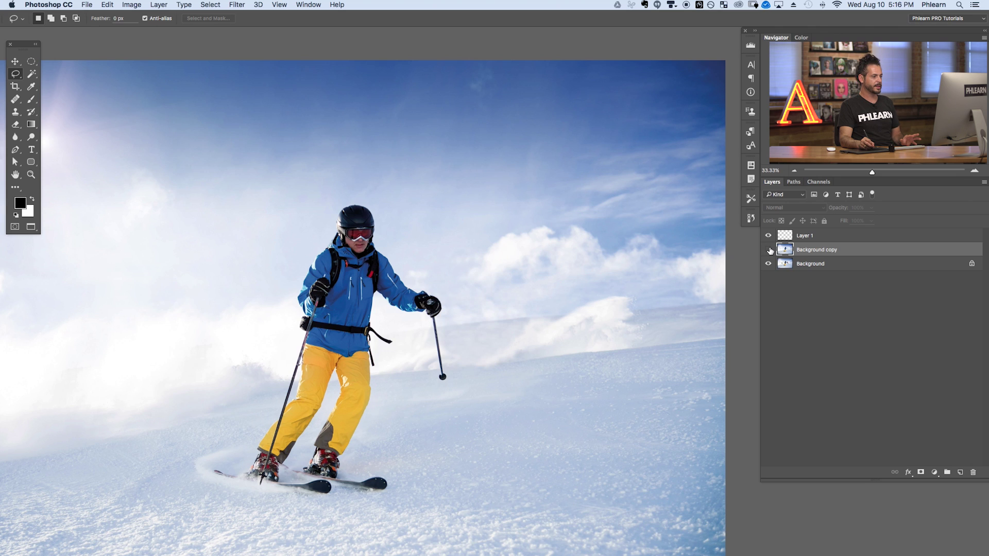
pyautogui.click(769, 250)
pyautogui.click(768, 236)
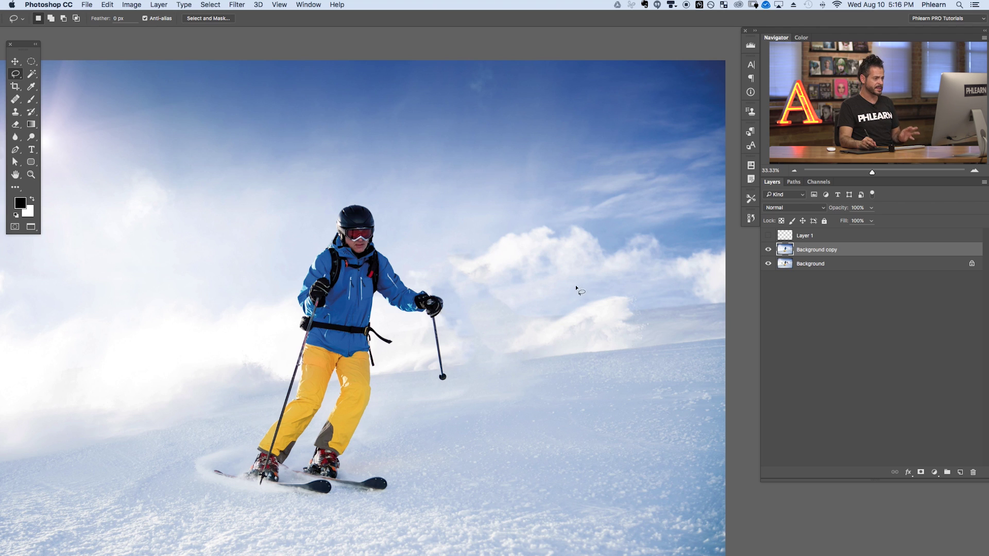
# Add a new empty layer directly above Background copy.
pyautogui.hotkey('ctrl', '+')
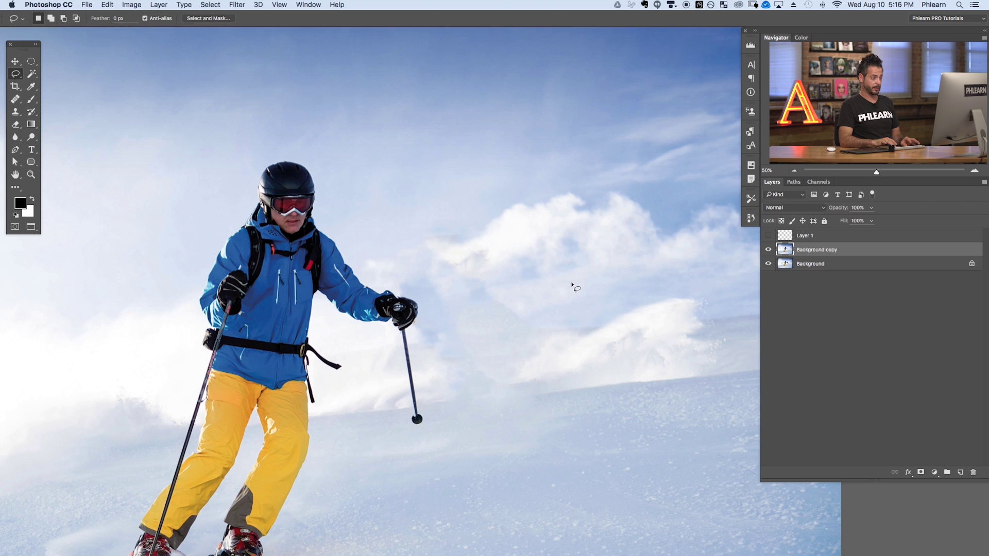
pyautogui.hotkey('ctrl', 'shift', 'alt', 'n')
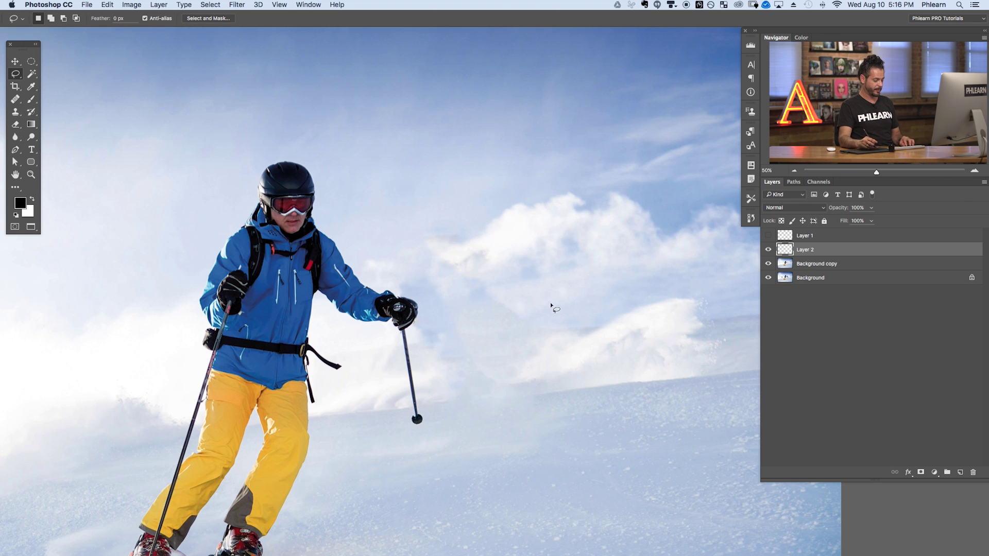
# Clone clean clouds and sky over the repeated and smudged patches around the front skier's glove and pole on Layer 2 with the Clone Stamp.
pyautogui.press('s')
pyautogui.moveTo(520, 306); pyautogui.dragTo(522, 309)
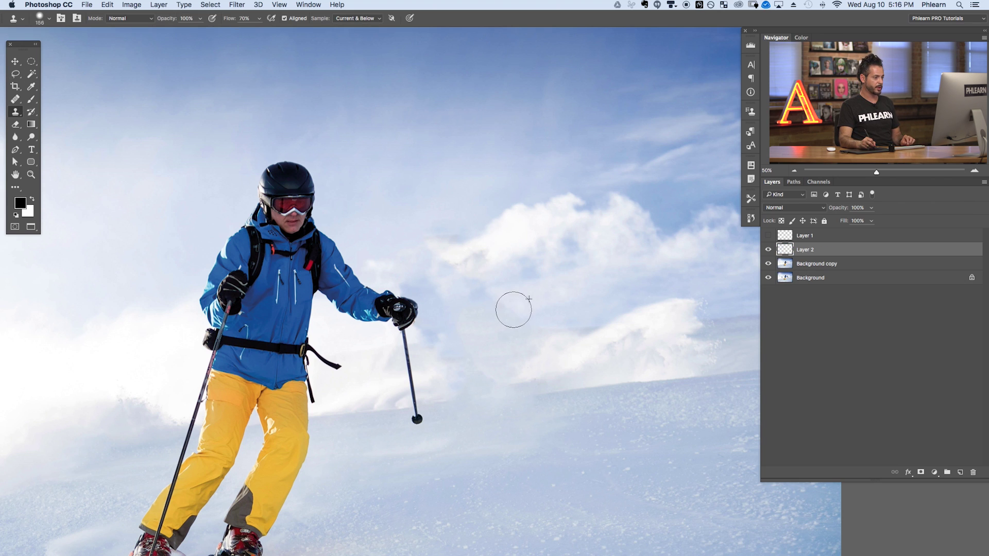
pyautogui.keyDown('alt'); pyautogui.click(524, 306); pyautogui.keyUp('alt')
pyautogui.moveTo(362, 336)
pyautogui.mouseDown()
pyautogui.moveTo(423, 327)
pyautogui.moveTo(424, 346)
pyautogui.mouseUp()
pyautogui.keyDown('alt'); pyautogui.click(360, 341); pyautogui.keyUp('alt')
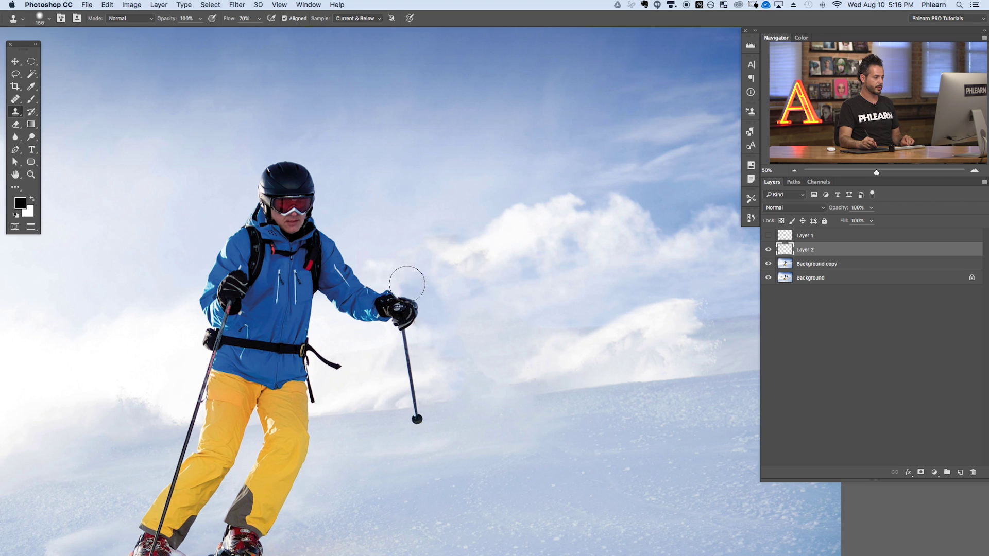
pyautogui.moveTo(407, 289)
pyautogui.mouseDown()
pyautogui.moveTo(483, 266)
pyautogui.moveTo(438, 294)
pyautogui.moveTo(424, 288)
pyautogui.moveTo(435, 324)
pyautogui.moveTo(447, 275)
pyautogui.moveTo(468, 263)
pyautogui.moveTo(449, 269)
pyautogui.moveTo(456, 239)
pyautogui.moveTo(431, 244)
pyautogui.moveTo(458, 232)
pyautogui.moveTo(420, 236)
pyautogui.moveTo(403, 255)
pyautogui.moveTo(430, 251)
pyautogui.mouseUp()
pyautogui.moveTo(466, 348); pyautogui.dragTo(434, 360)
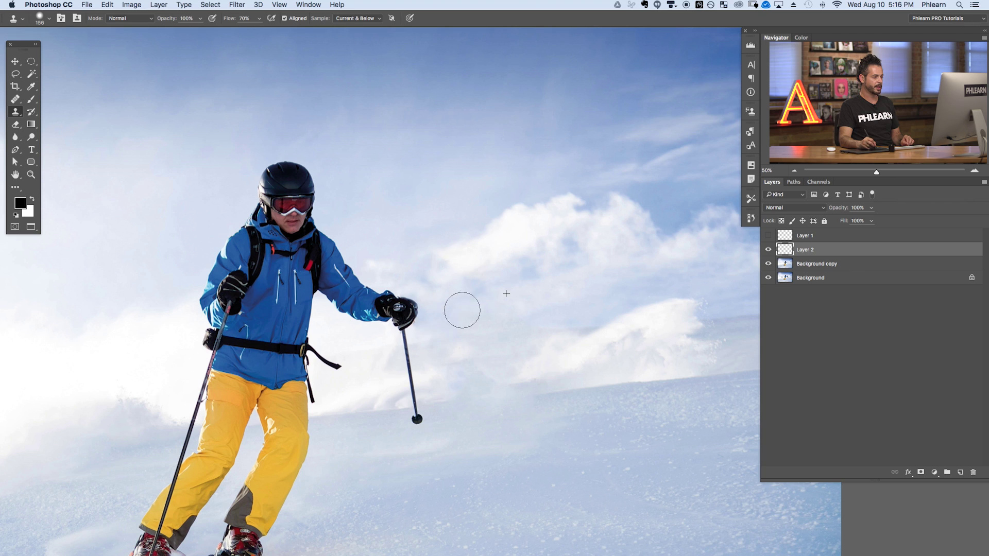
pyautogui.moveTo(447, 337); pyautogui.dragTo(426, 296)
pyautogui.press('super+minus')
pyautogui.press('super+minus')
pyautogui.click(451, 326)
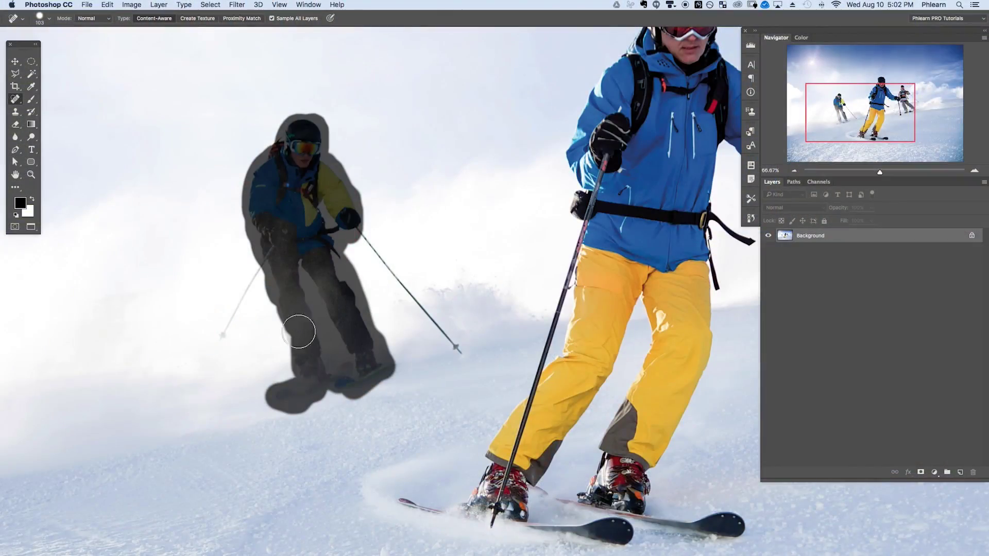
# Try to paint out the haze and dark remnants of the removed skier behind the front skier with the Content-Aware Spot Healing Brush.
pyautogui.moveTo(298, 331)
pyautogui.mouseDown()
pyautogui.moveTo(254, 283)
pyautogui.moveTo(223, 345)
pyautogui.moveTo(369, 250)
pyautogui.moveTo(457, 356)
pyautogui.moveTo(480, 340)
pyautogui.mouseUp()
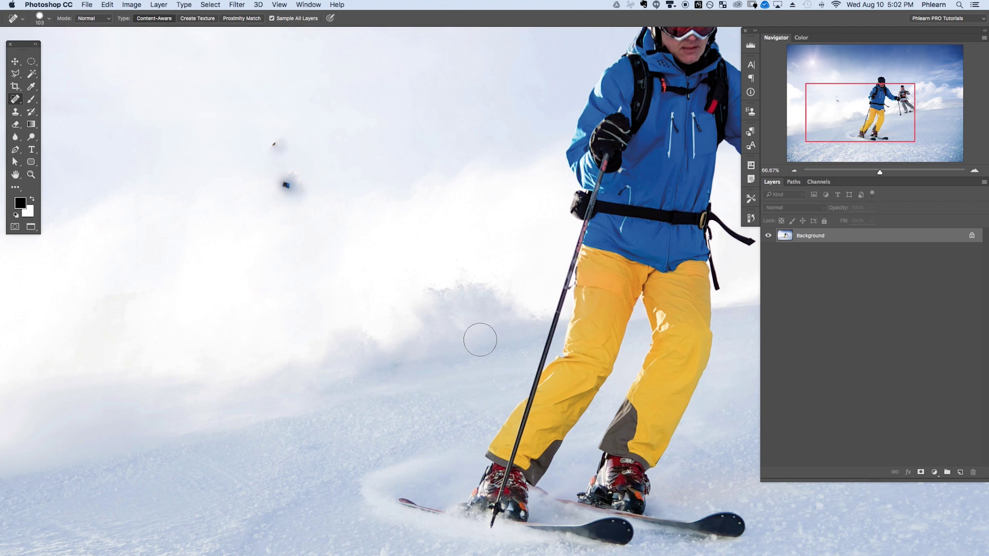
pyautogui.moveTo(305, 215); pyautogui.dragTo(277, 130)
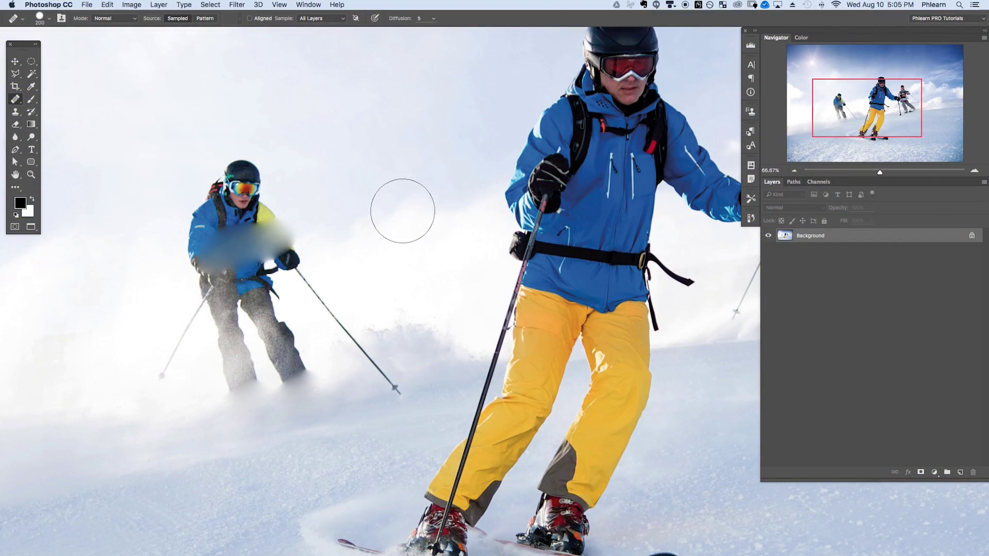
# Try to cover the background skier in the yellow and blue jacket with sampled cloud using an enlarged Healing Brush.
pyautogui.press(']')
pyautogui.press(']')
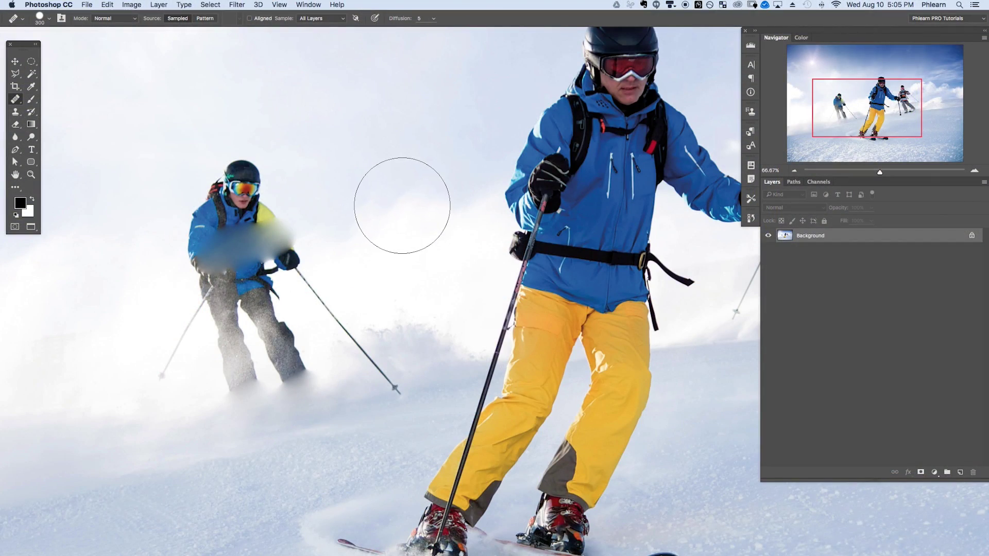
pyautogui.keyDown('alt'); pyautogui.click(407, 209); pyautogui.keyUp('alt')
pyautogui.moveTo(276, 233)
pyautogui.mouseDown()
pyautogui.moveTo(219, 196)
pyautogui.moveTo(242, 270)
pyautogui.moveTo(269, 268)
pyautogui.moveTo(258, 278)
pyautogui.moveTo(294, 298)
pyautogui.moveTo(260, 312)
pyautogui.moveTo(265, 349)
pyautogui.moveTo(293, 335)
pyautogui.mouseUp()
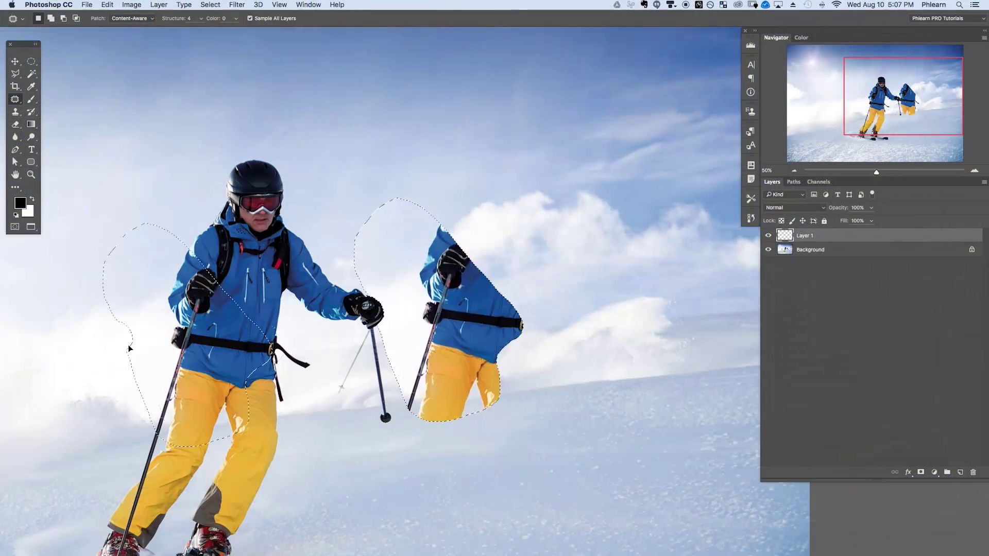
# Try to replace the selected orange-jacketed skier with another area of the photo using the Content-Aware Patch tool on Layer 1.
pyautogui.moveTo(114, 343); pyautogui.dragTo(15, 344)
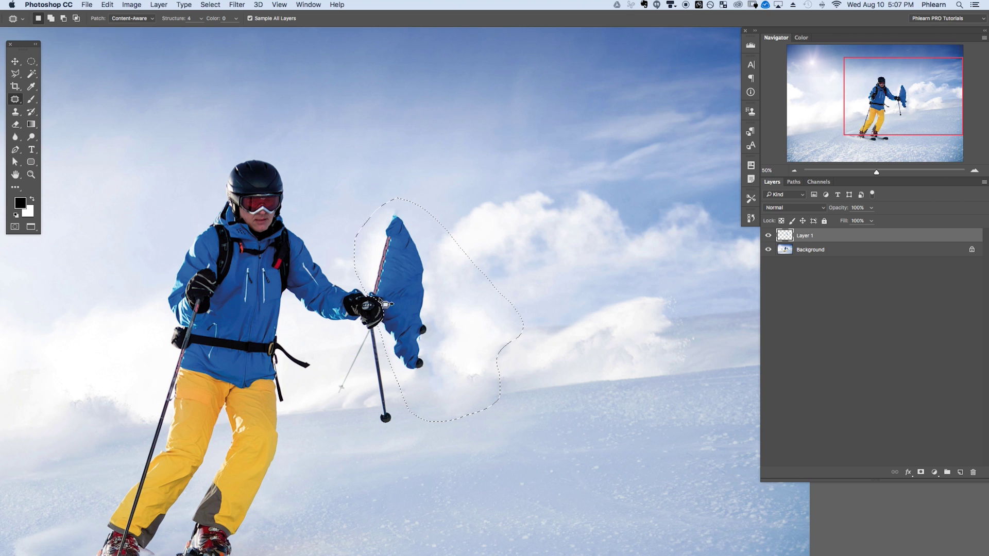
pyautogui.moveTo(385, 312); pyautogui.dragTo(369, 284)
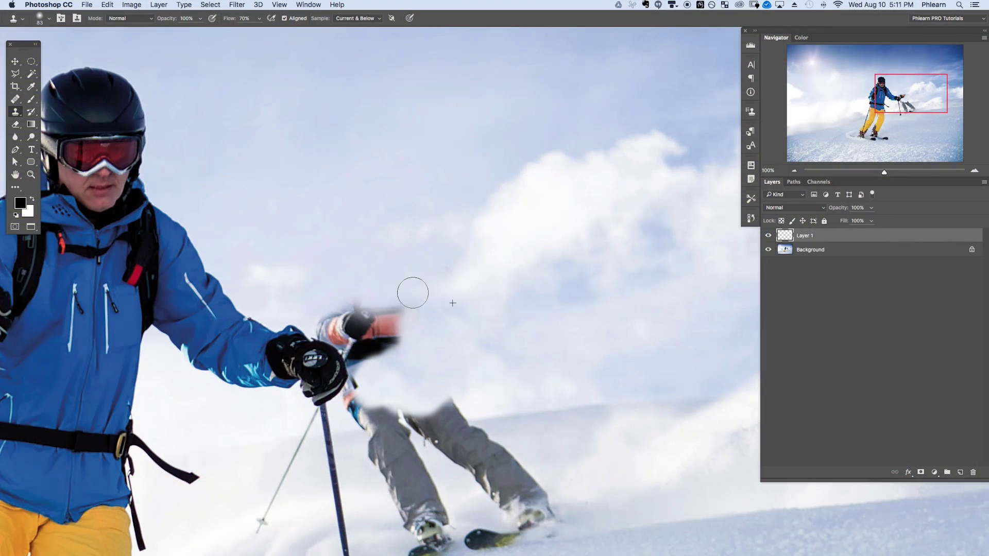
# Clone nearby clouds and snow over the orange-jacketed skier beside the front skier's glove on Layer 1 with the Clone Stamp.
pyautogui.moveTo(410, 289)
pyautogui.mouseDown()
pyautogui.moveTo(434, 303)
pyautogui.moveTo(402, 335)
pyautogui.moveTo(356, 335)
pyautogui.moveTo(354, 322)
pyautogui.moveTo(389, 298)
pyautogui.mouseUp()
pyautogui.keyDown('alt'); pyautogui.click(309, 257); pyautogui.keyUp('alt')
pyautogui.keyDown('alt'); pyautogui.click(325, 284); pyautogui.keyUp('alt')
pyautogui.moveTo(330, 321); pyautogui.dragTo(346, 353)
pyautogui.keyDown('alt'); pyautogui.click(476, 374); pyautogui.keyUp('alt')
pyautogui.moveTo(446, 412)
pyautogui.mouseDown()
pyautogui.moveTo(465, 401)
pyautogui.moveTo(372, 419)
pyautogui.moveTo(353, 406)
pyautogui.moveTo(392, 404)
pyautogui.moveTo(369, 425)
pyautogui.mouseUp()
pyautogui.keyDown('alt'); pyautogui.click(502, 390); pyautogui.keyUp('alt')
pyautogui.moveTo(373, 412); pyautogui.dragTo(372, 412)
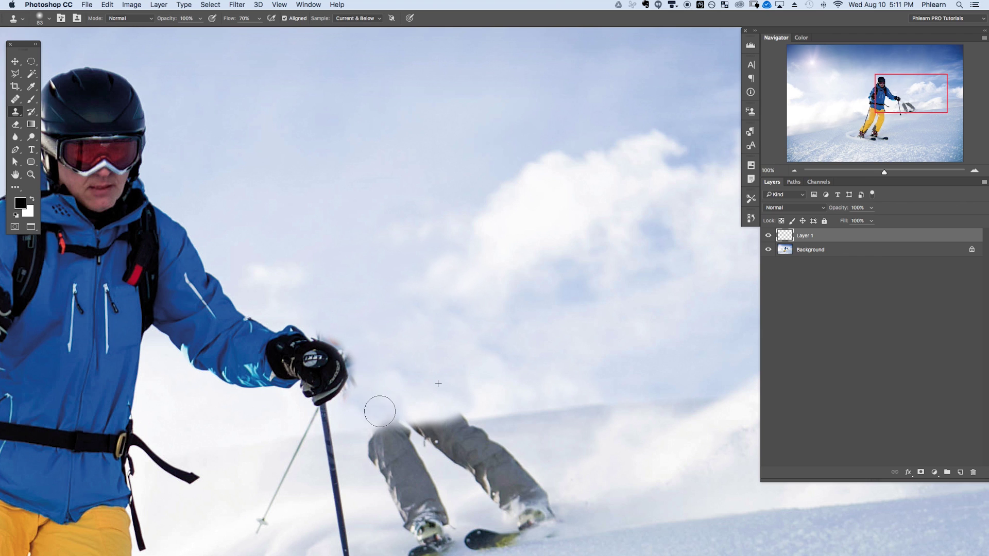
pyautogui.moveTo(501, 439); pyautogui.dragTo(488, 359)
pyautogui.moveTo(493, 354); pyautogui.dragTo(512, 353)
pyautogui.keyDown('alt'); pyautogui.click(512, 353); pyautogui.keyUp('alt')
pyautogui.moveTo(443, 360)
pyautogui.mouseDown()
pyautogui.moveTo(433, 389)
pyautogui.moveTo(412, 380)
pyautogui.mouseUp()
pyautogui.moveTo(412, 380); pyautogui.dragTo(387, 390)
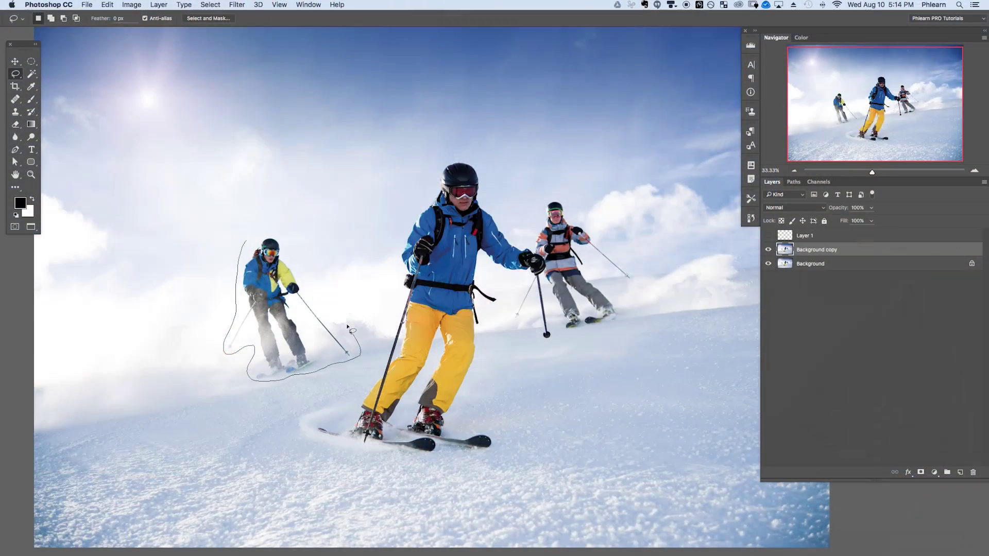
# Lasso the skier in the yellow and blue jacket on Background copy and set up a Content-Aware Fill for the selection.
pyautogui.moveTo(248, 237); pyautogui.dragTo(250, 231)
pyautogui.click(107, 4)
pyautogui.click(146, 149)
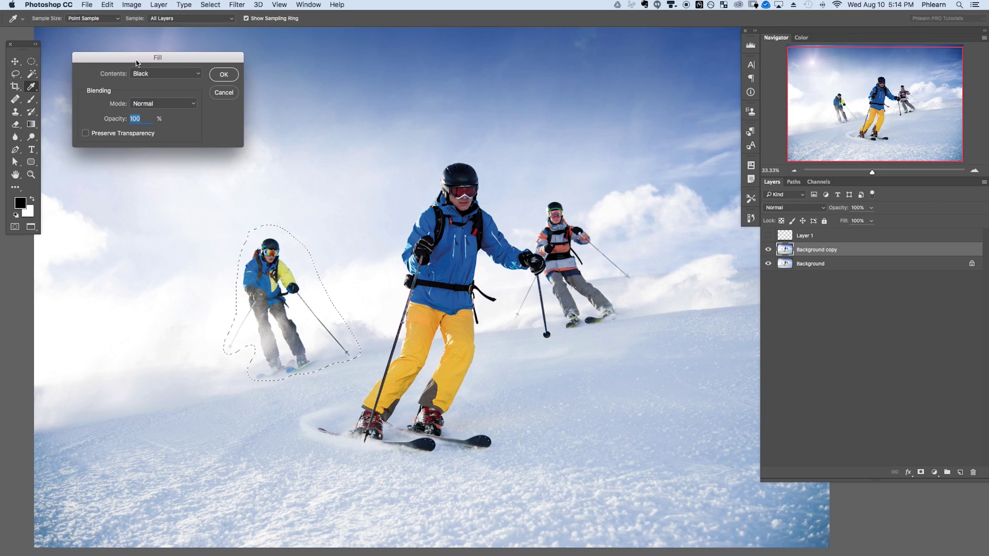
pyautogui.moveTo(136, 60); pyautogui.dragTo(138, 68)
pyautogui.click(166, 80)
pyautogui.click(177, 51)
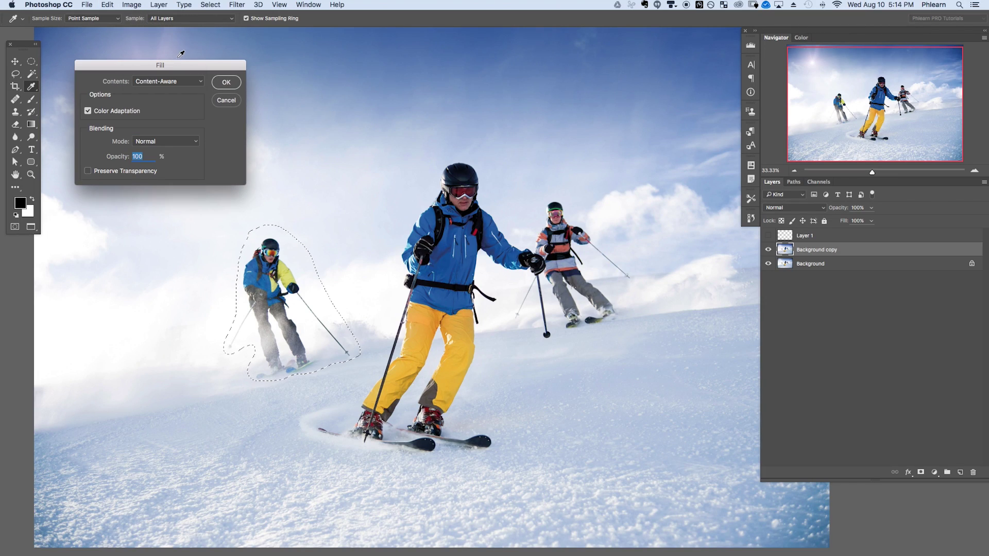